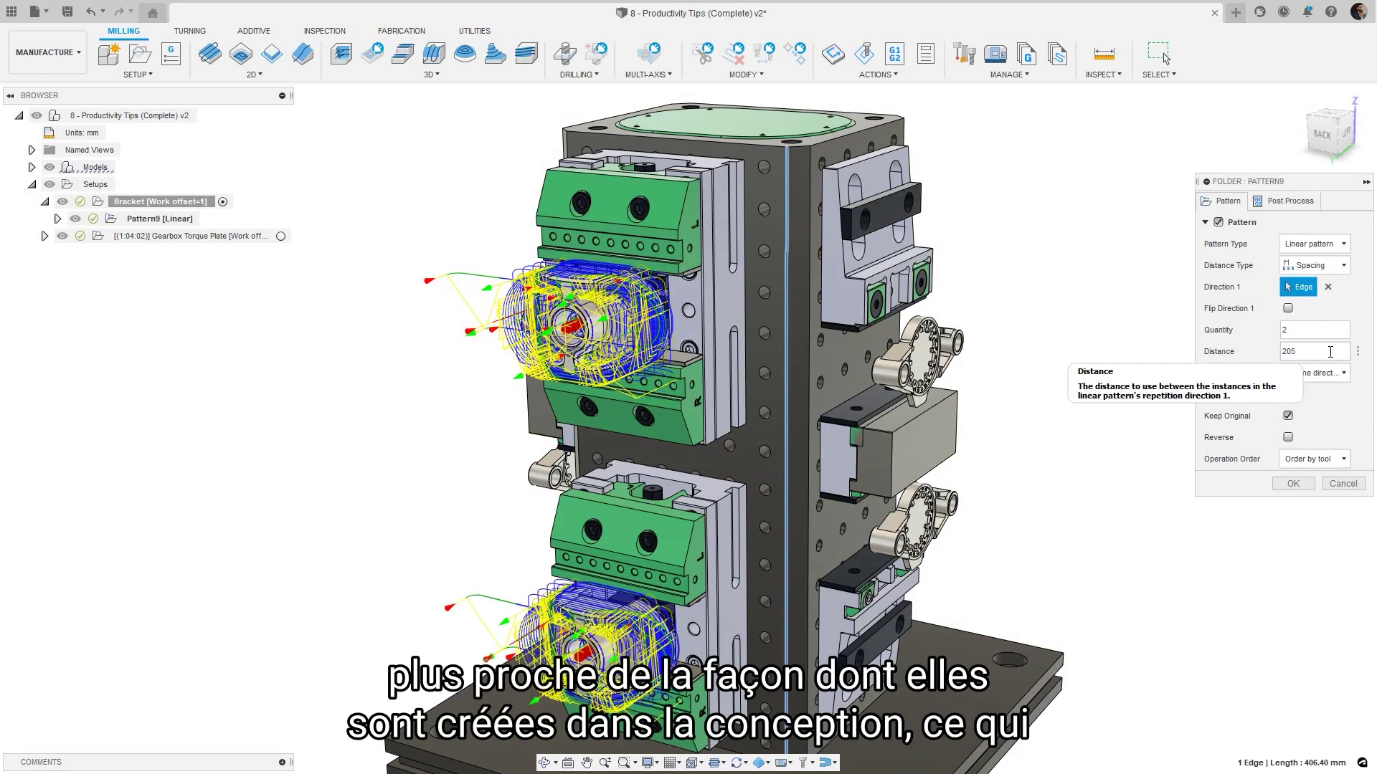
- Set Adaptive2's maximum roughing stepdown to the expression tool_fluteLength (35 mm)
{"action": "left_click", "coordinate": [1344, 374]}
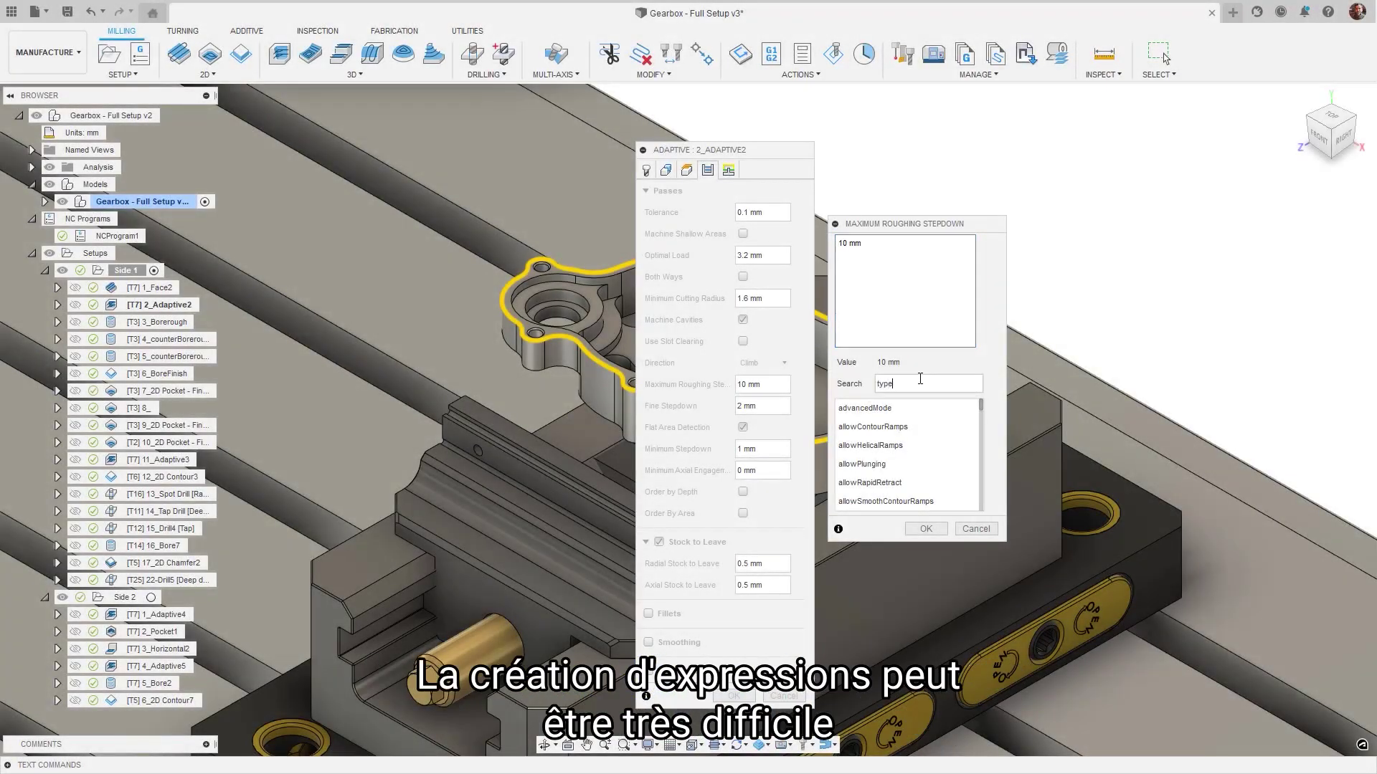
{"action": "key", "text": "BackSpace"}
{"action": "key", "text": "BackSpace"}
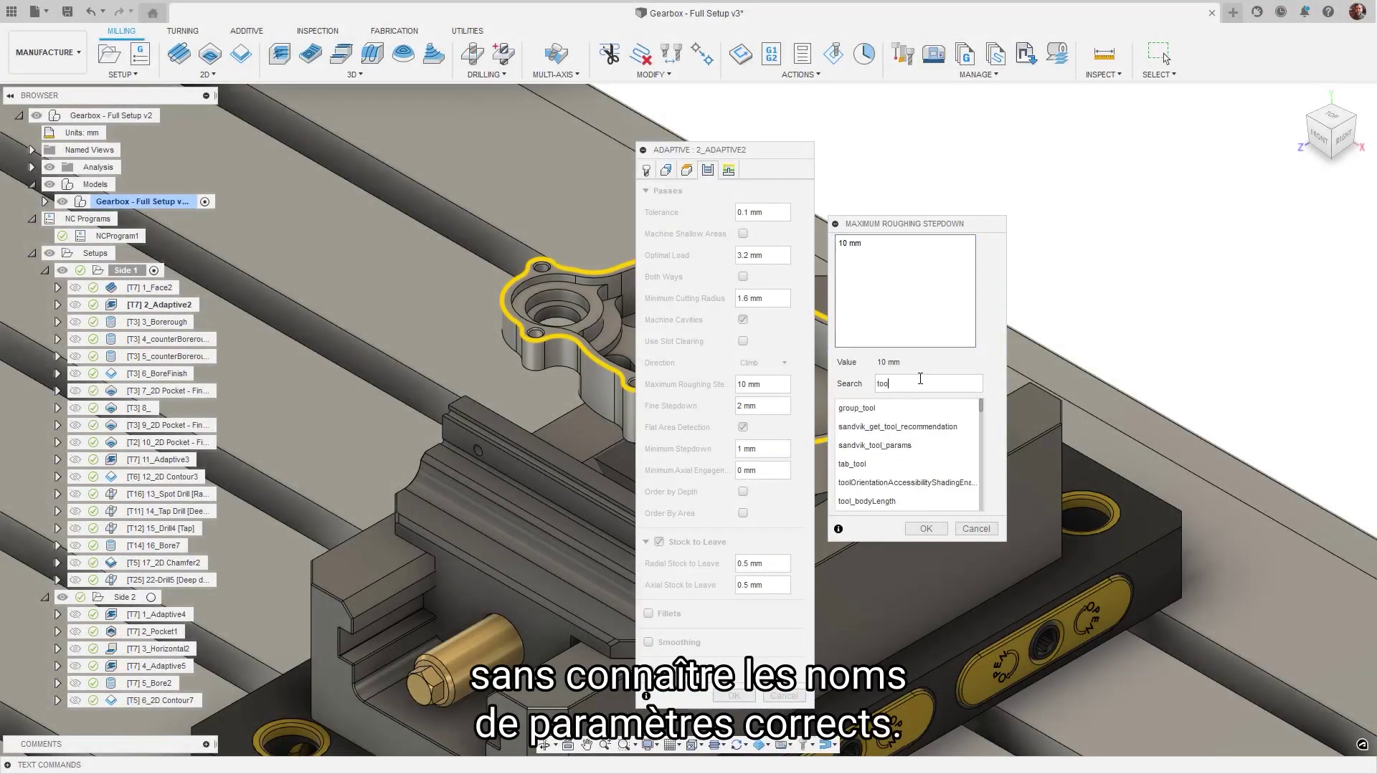
{"action": "type", "text": "flute"}
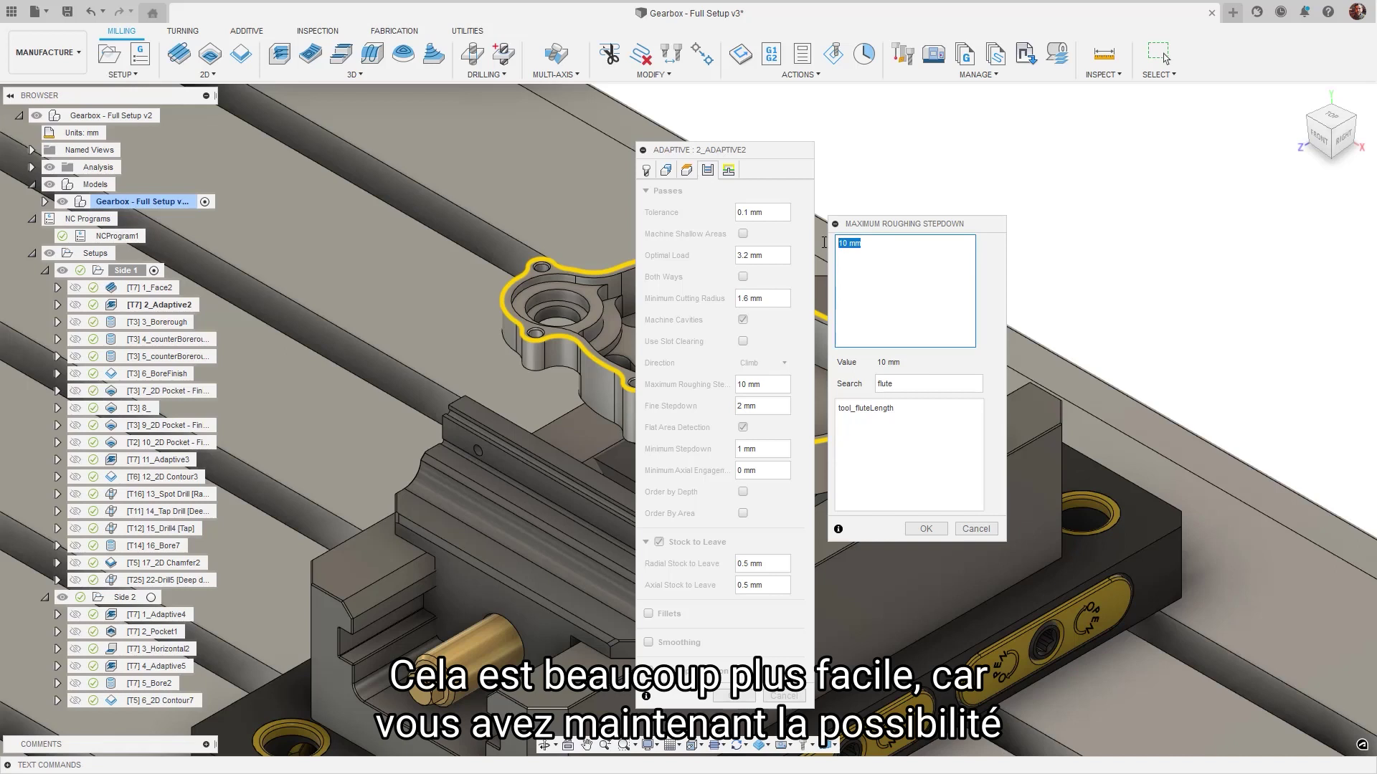
{"action": "type", "text": "tool_flute"}
{"action": "left_click", "coordinate": [878, 269]}
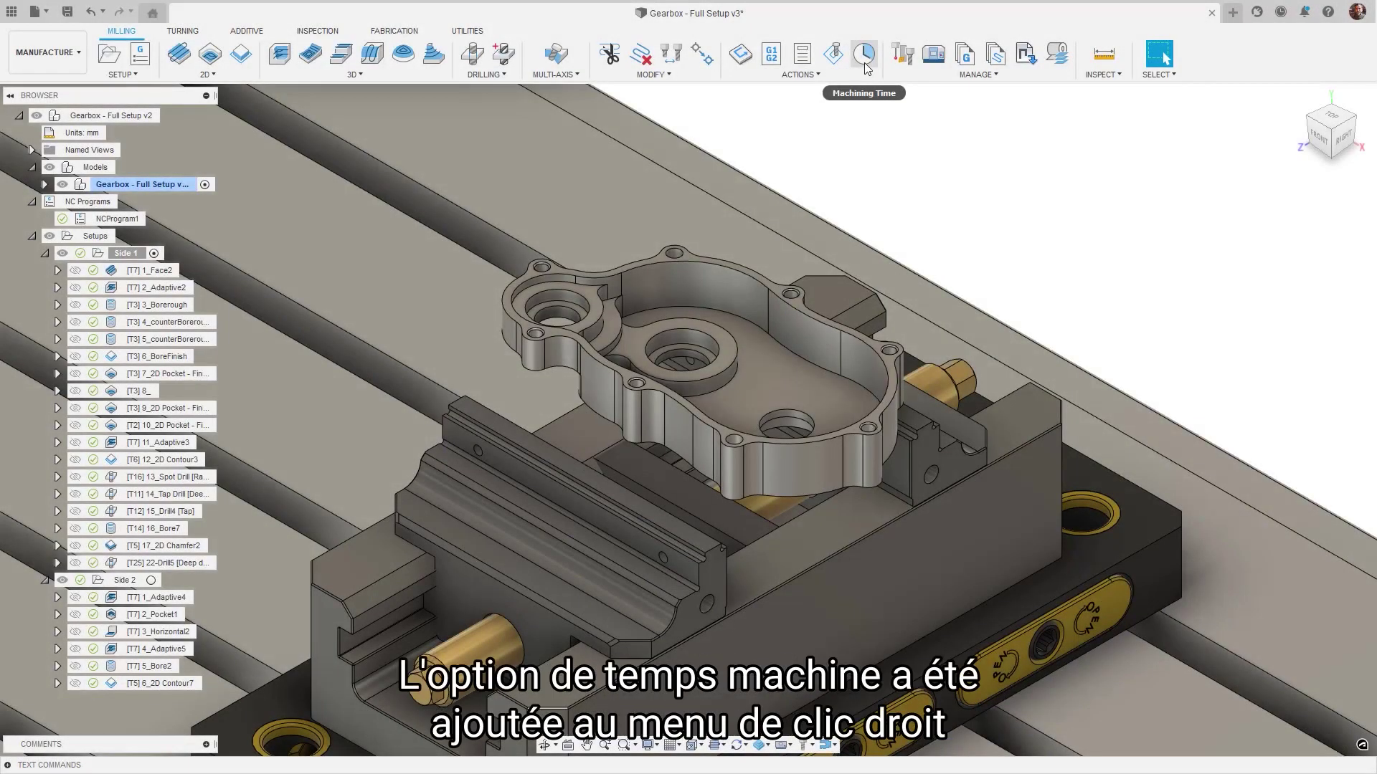
- Review the gearbox machining time from the ribbon and for NCProgram1
{"action": "left_click", "coordinate": [865, 68]}
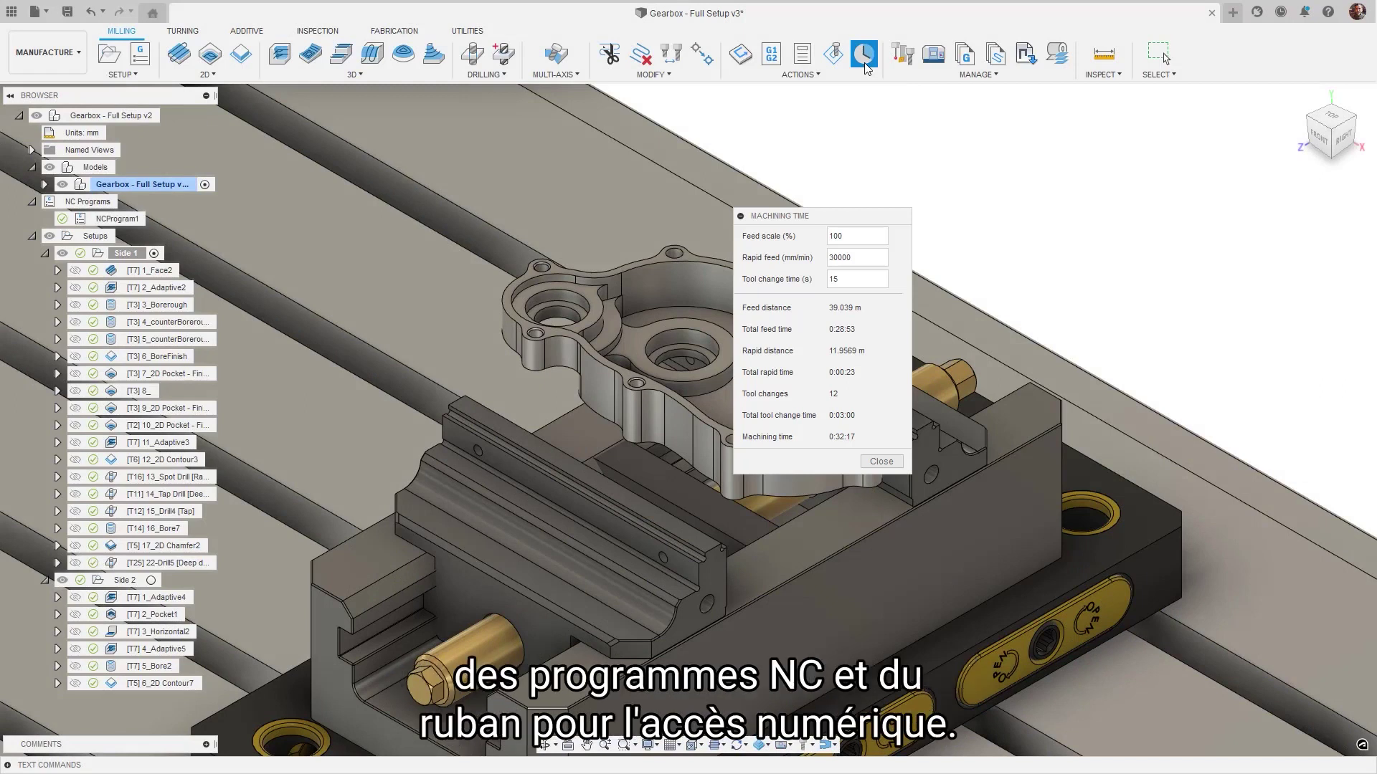
{"action": "right_click", "coordinate": [131, 220]}
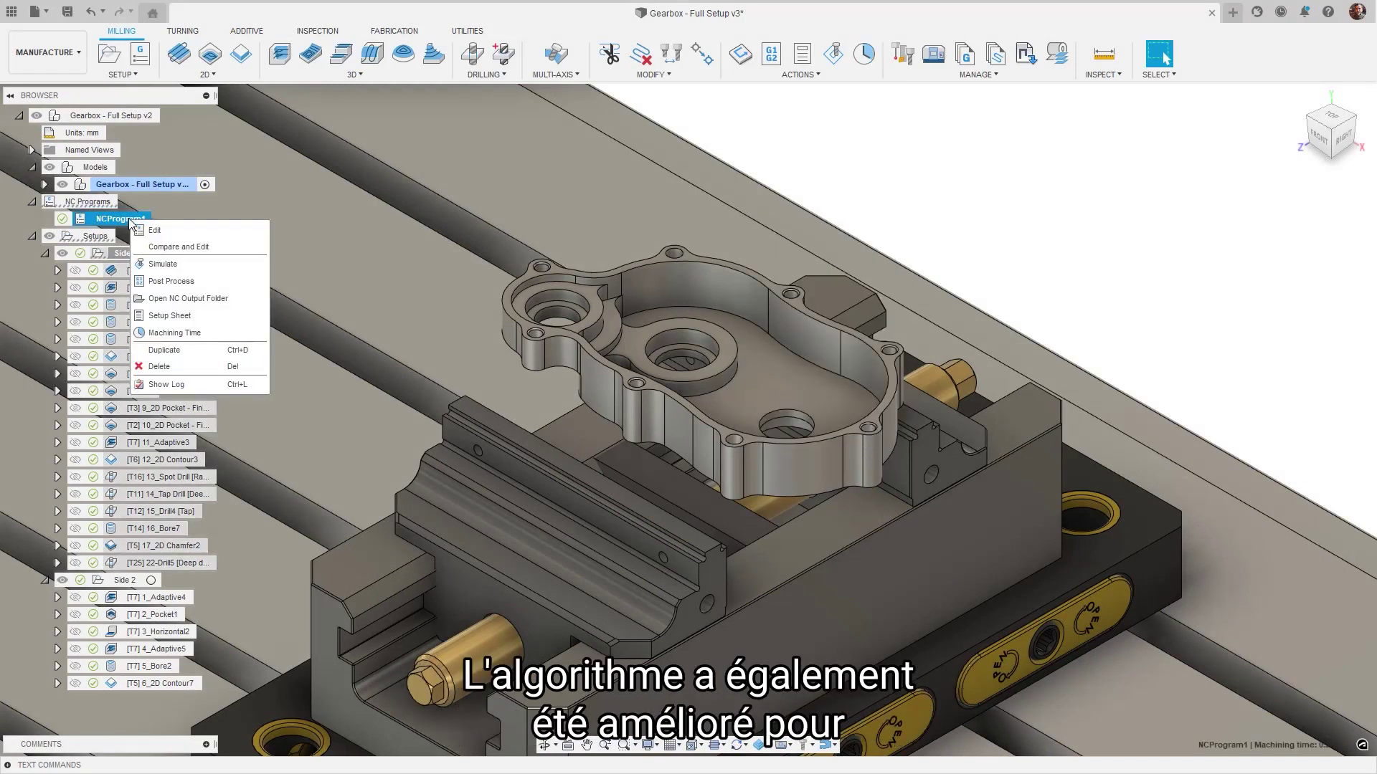
{"action": "left_click", "coordinate": [163, 332]}
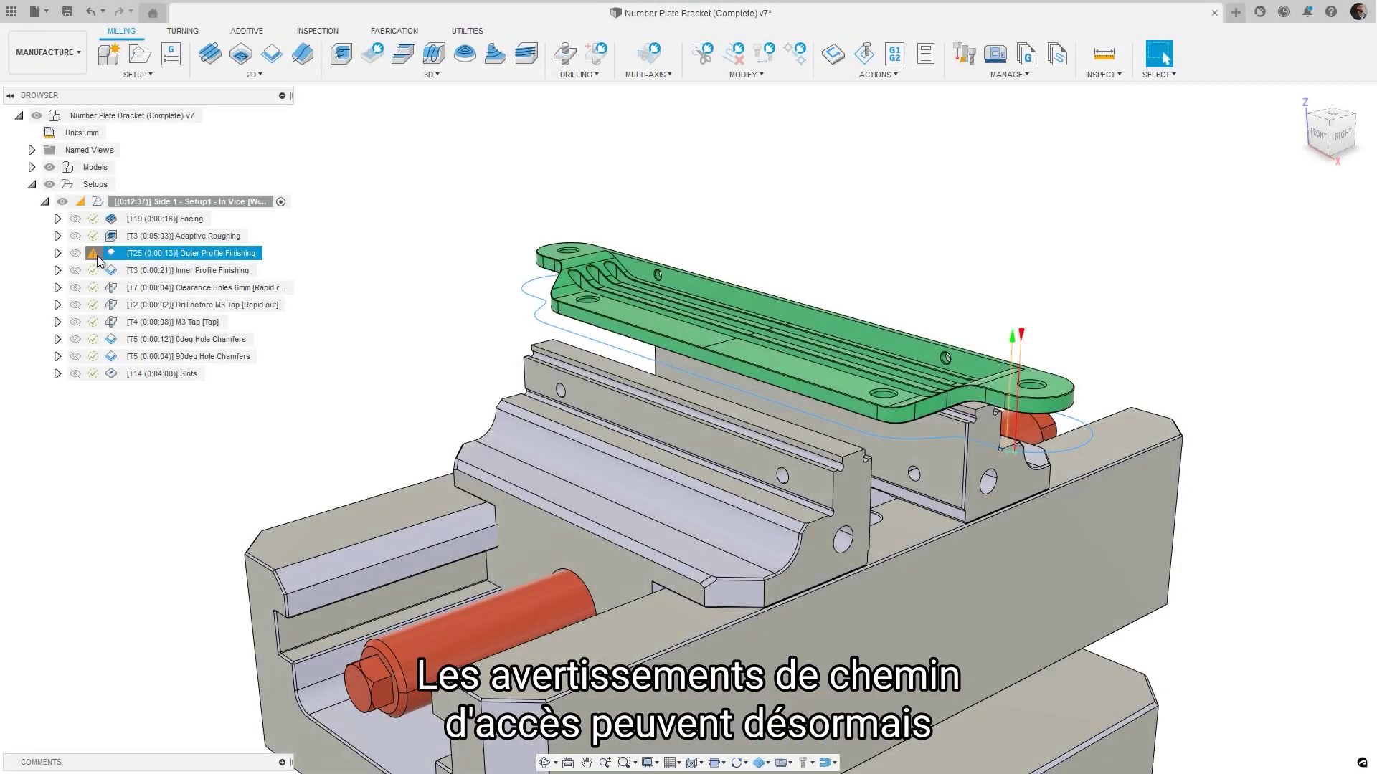
- View and close the Outer Profile Finishing warning log, then select that operation
{"action": "left_click", "coordinate": [98, 256]}
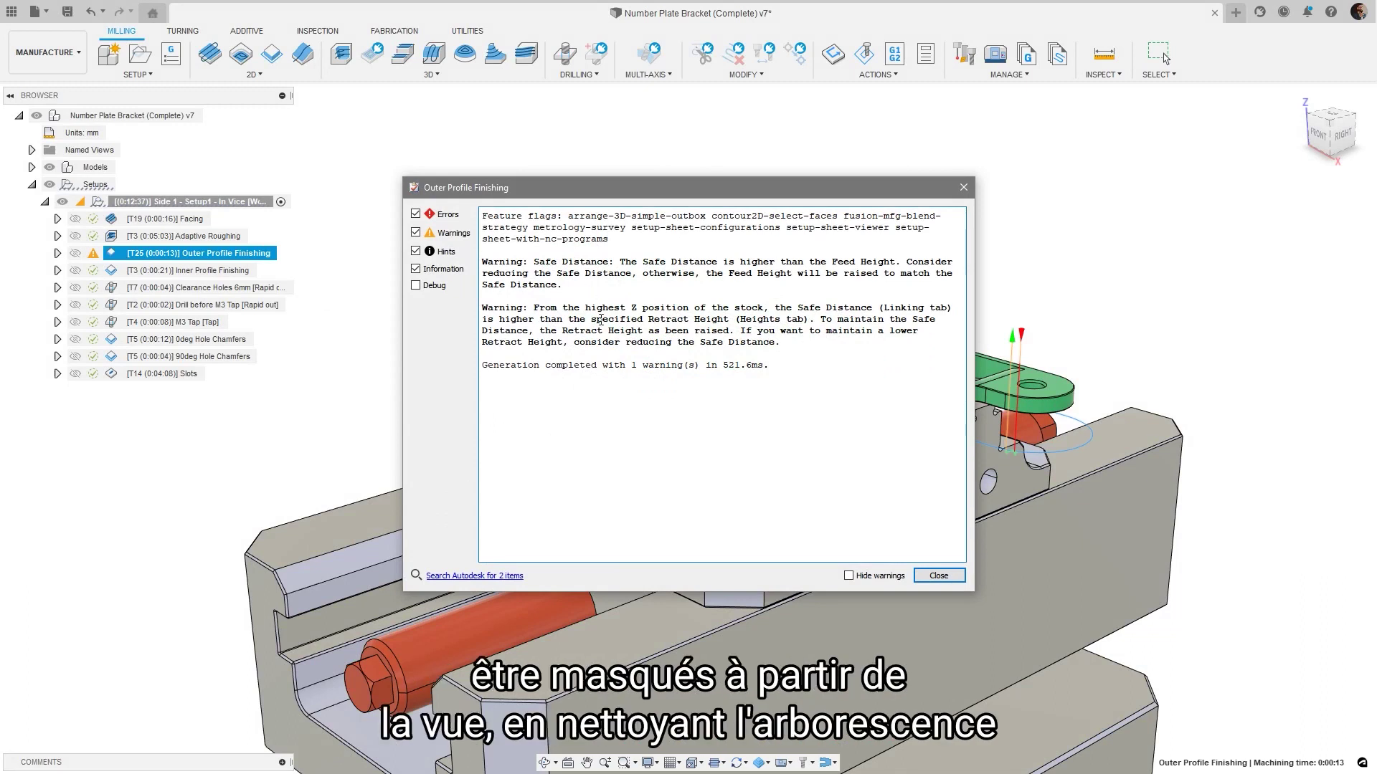
{"action": "left_click", "coordinate": [920, 576]}
{"action": "left_click", "coordinate": [85, 256]}
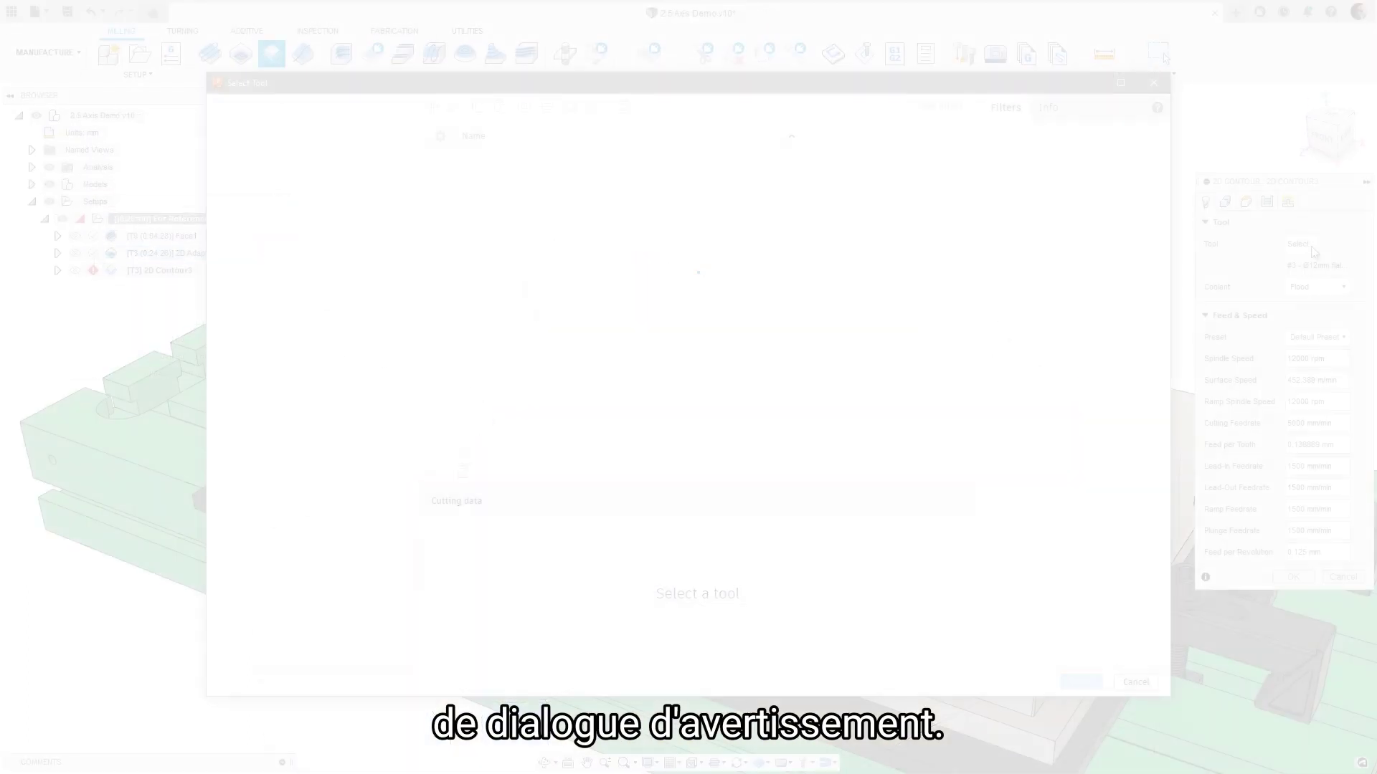
- Give 2D Contour3 the Ø12mm 10MM_EM end mill and show only this document's tools
{"action": "left_click", "coordinate": [311, 376]}
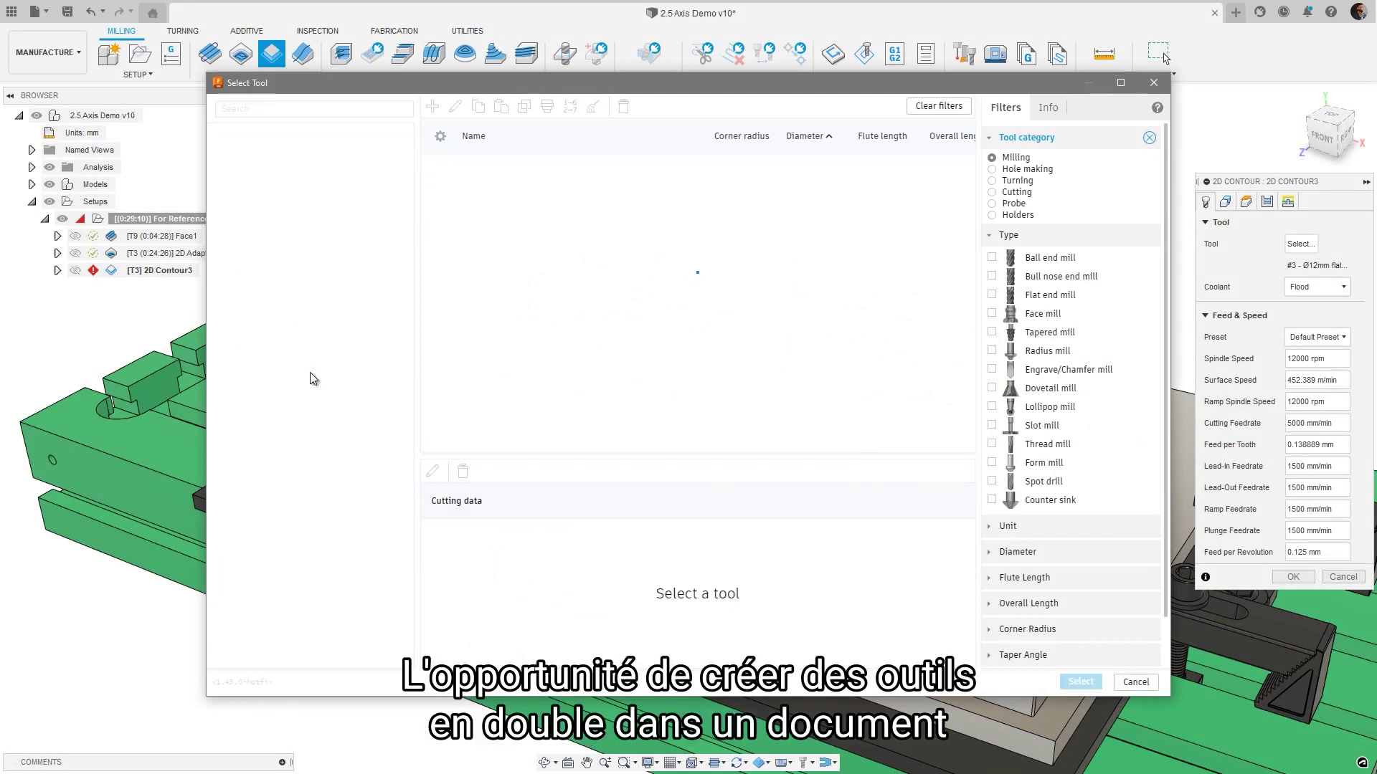
{"action": "left_click", "coordinate": [535, 365]}
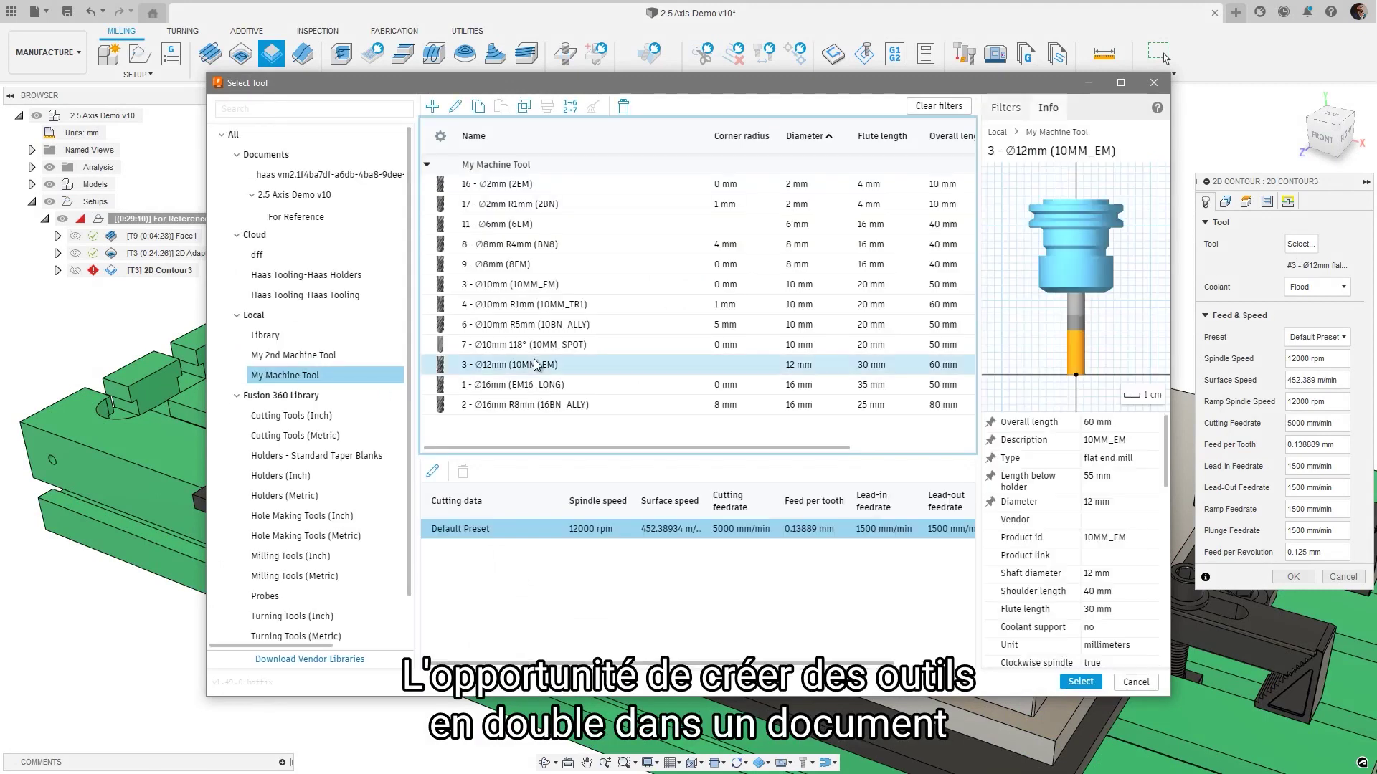
{"action": "left_click", "coordinate": [1081, 682]}
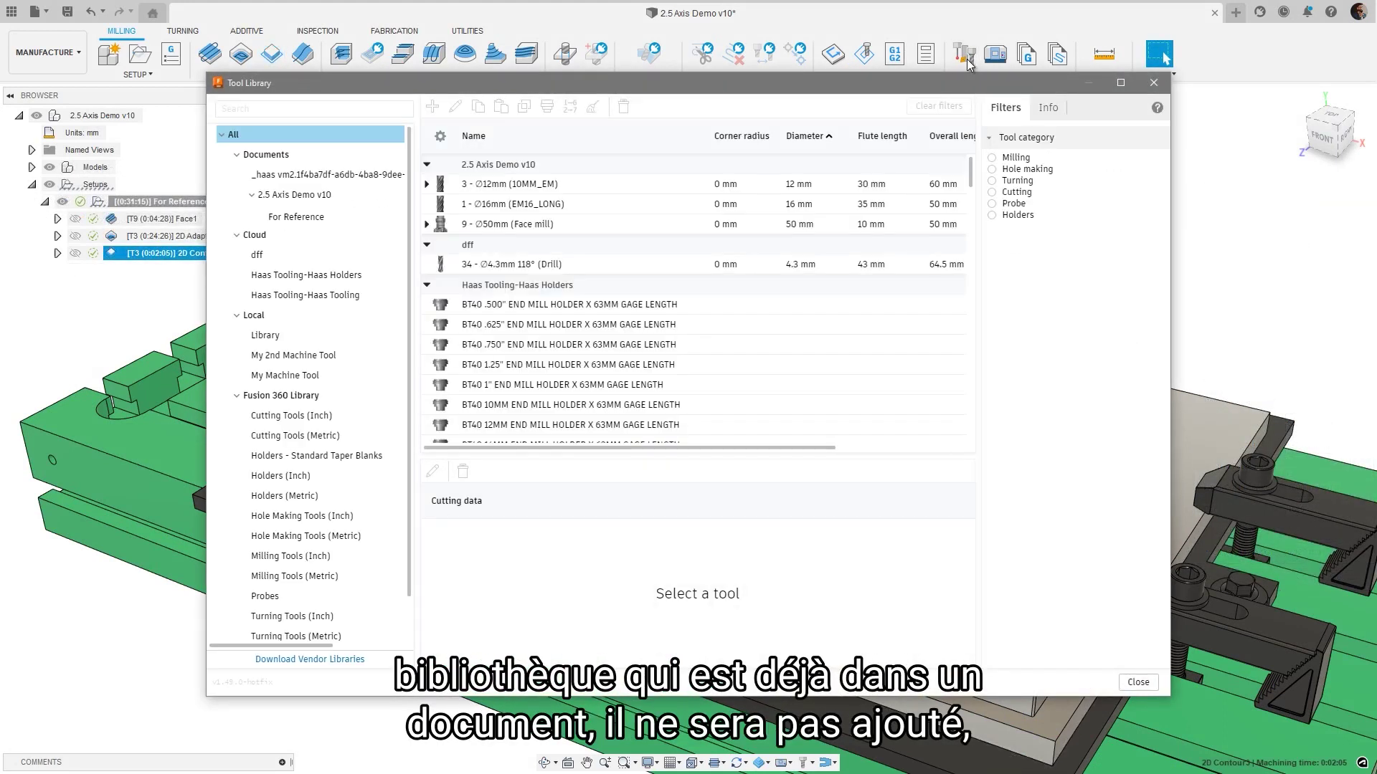
{"action": "left_click", "coordinate": [342, 196]}
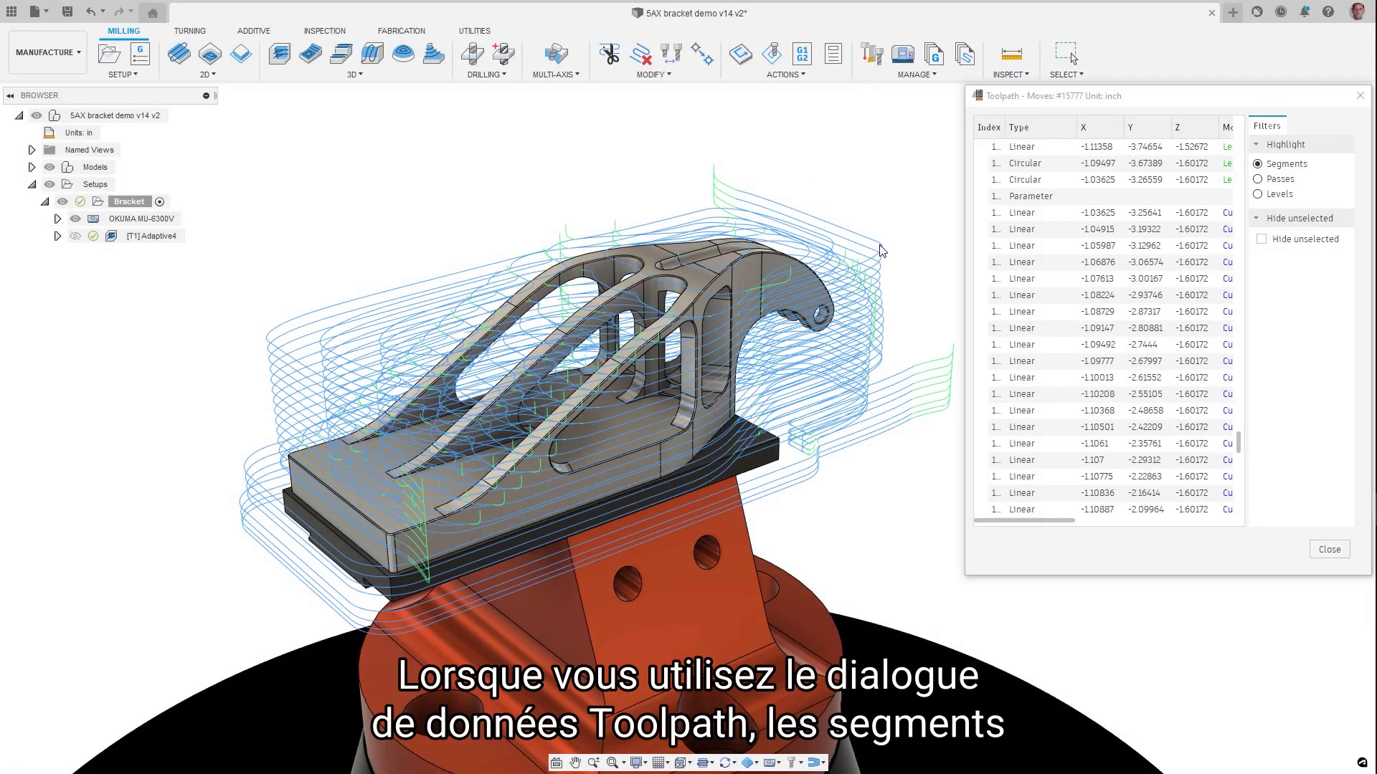
- Highlight Adaptive4's toolpath by Levels with unselected levels hidden, isolating a lower level
{"action": "left_click", "coordinate": [882, 250]}
{"action": "left_click", "coordinate": [1258, 195]}
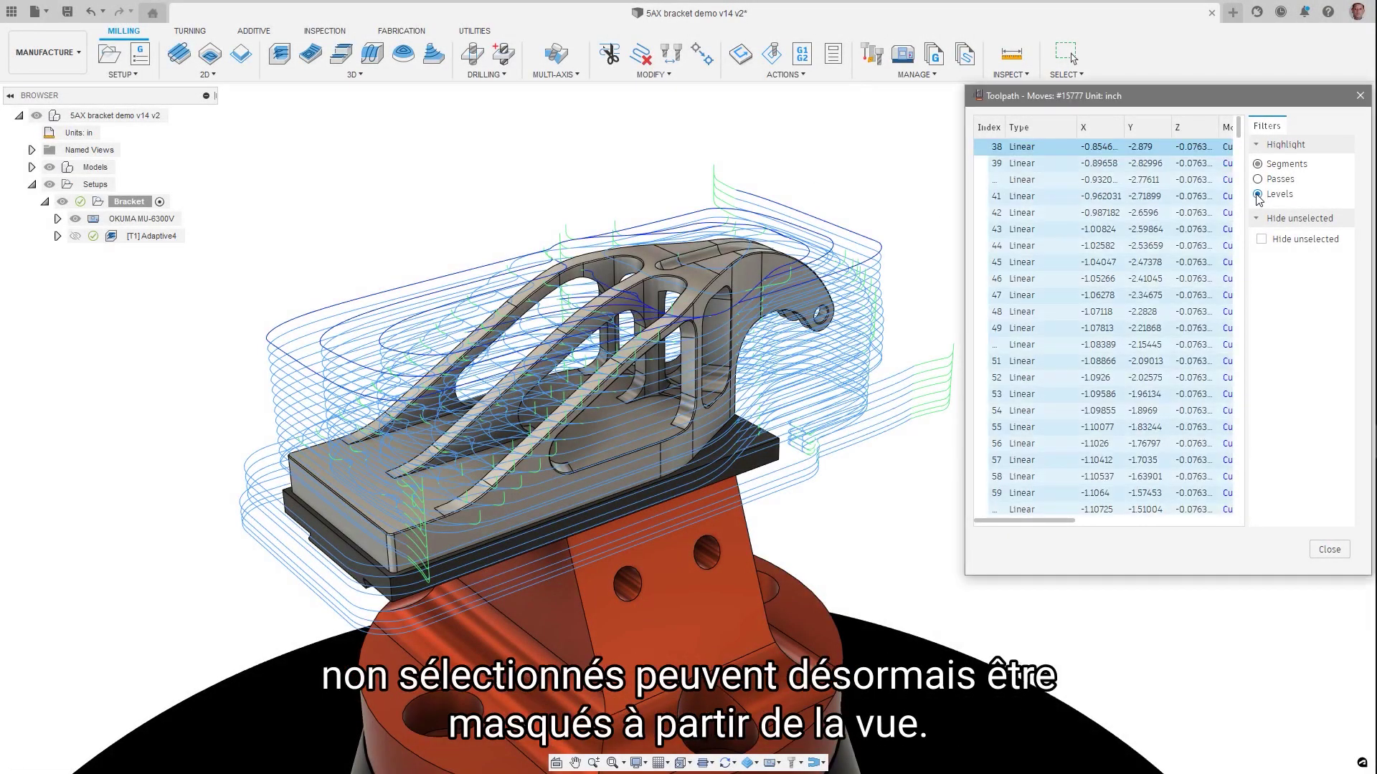
{"action": "left_click", "coordinate": [1262, 240]}
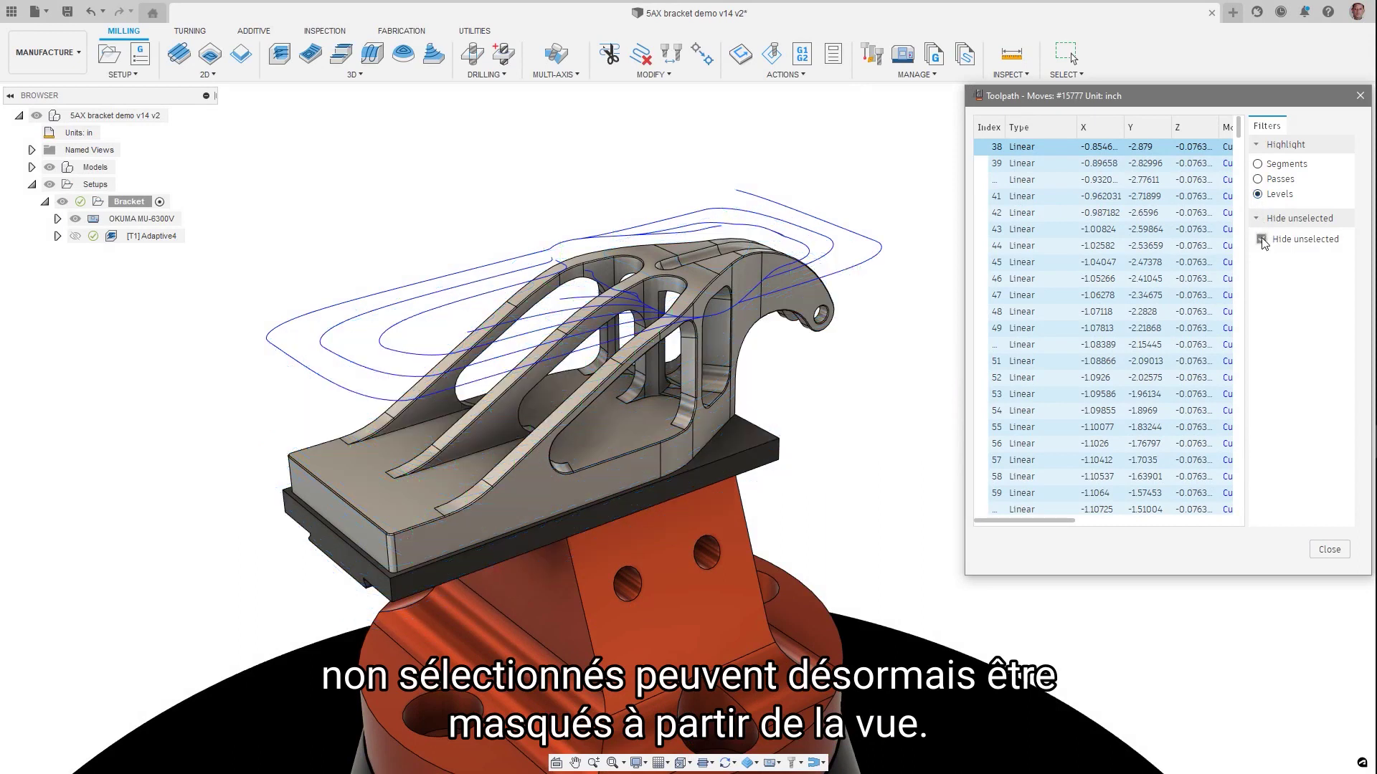
{"action": "left_click", "coordinate": [881, 327]}
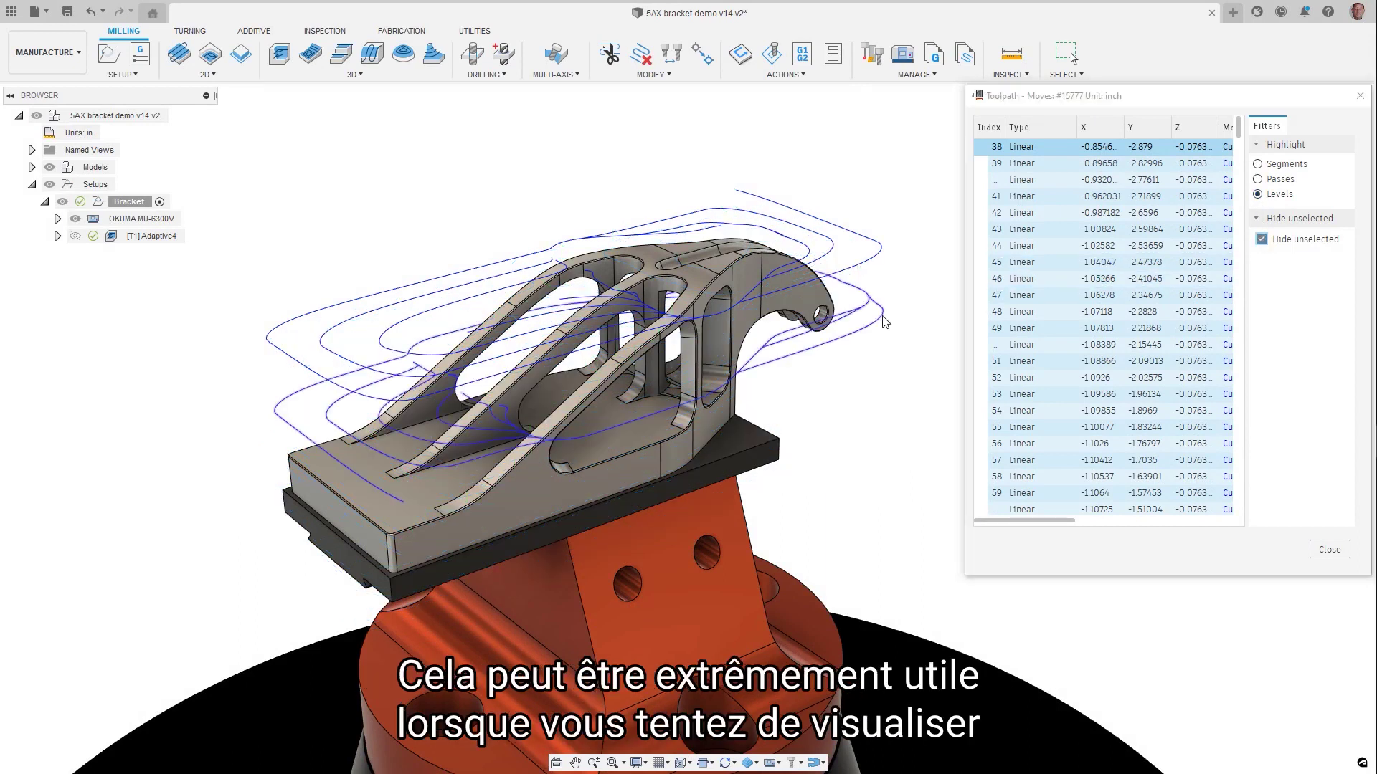
{"action": "left_click", "coordinate": [888, 382]}
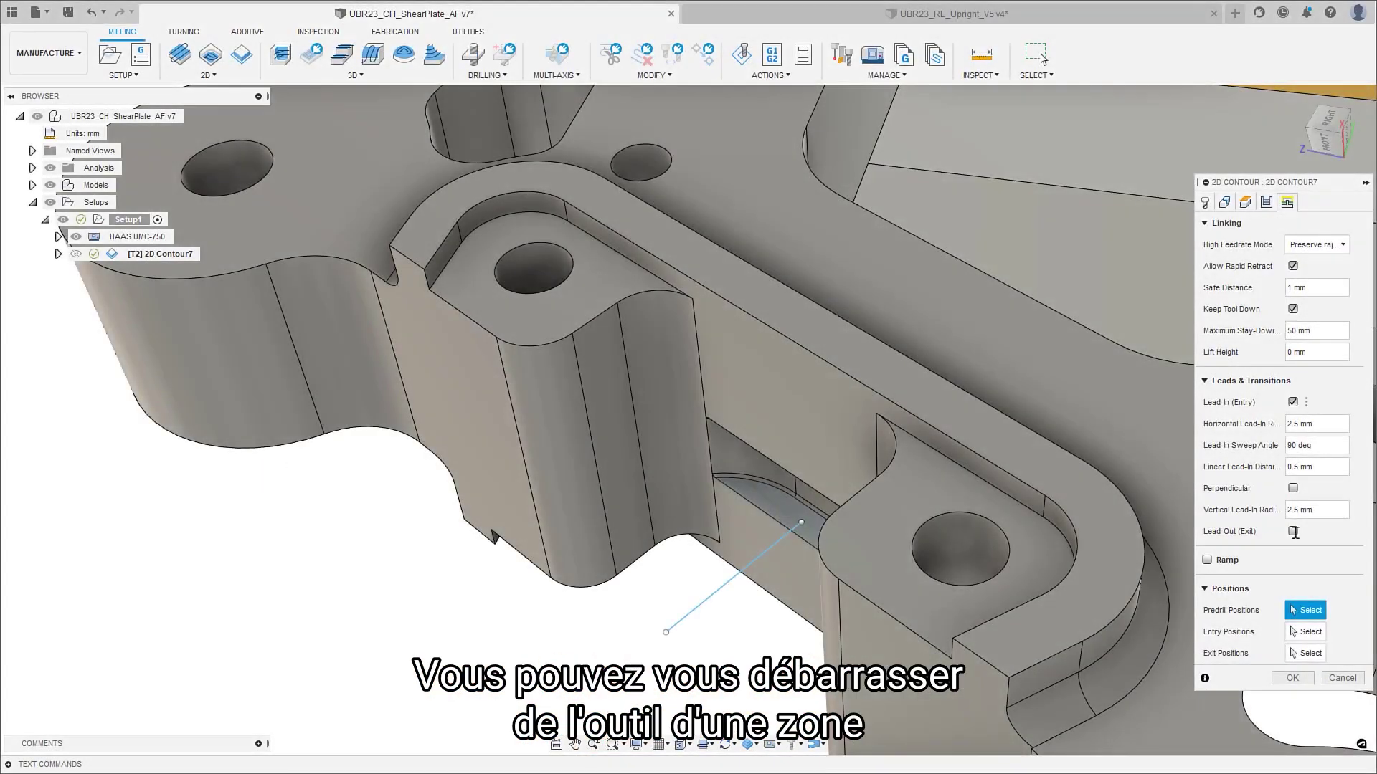
- Pick an exit position for 2D Contour7, regenerate the toolpath, and start simulation
{"action": "left_click", "coordinate": [667, 632]}
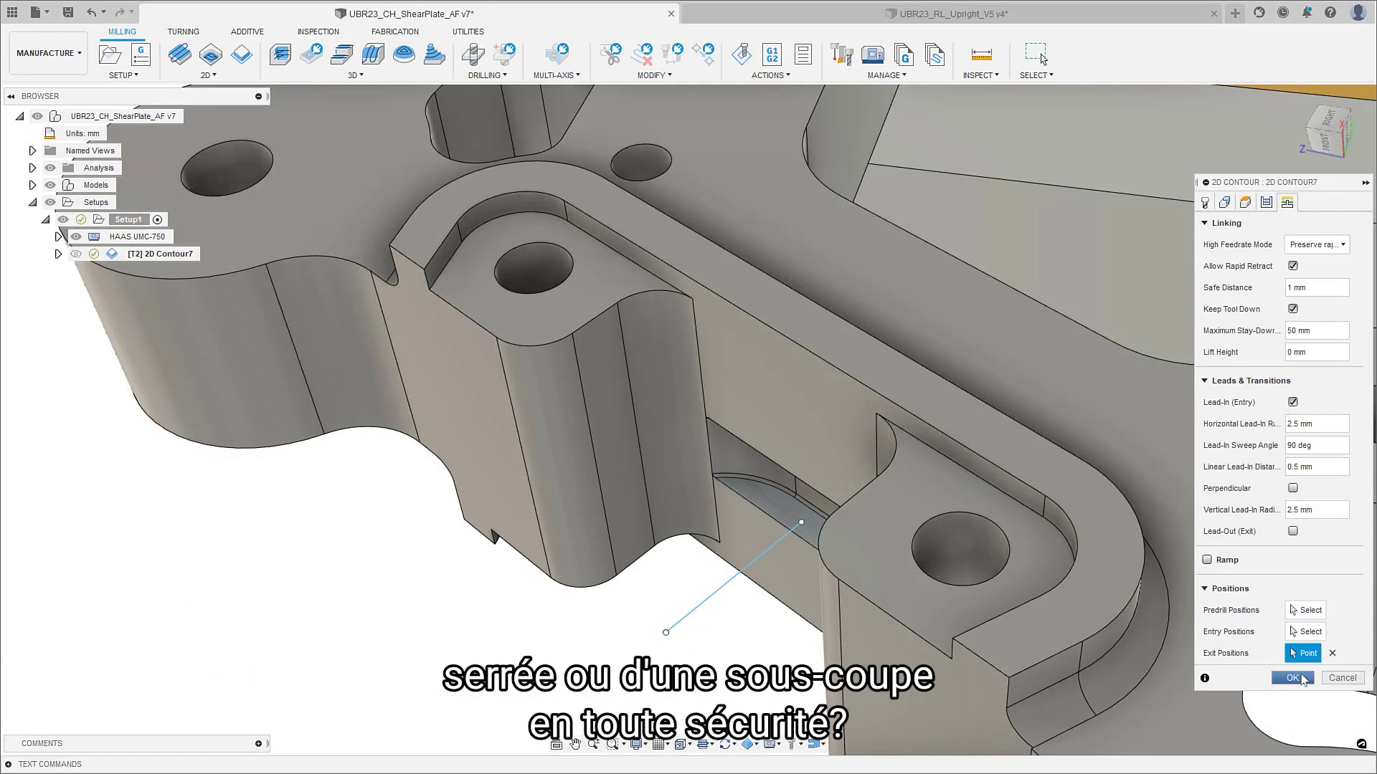
{"action": "left_click", "coordinate": [1293, 679]}
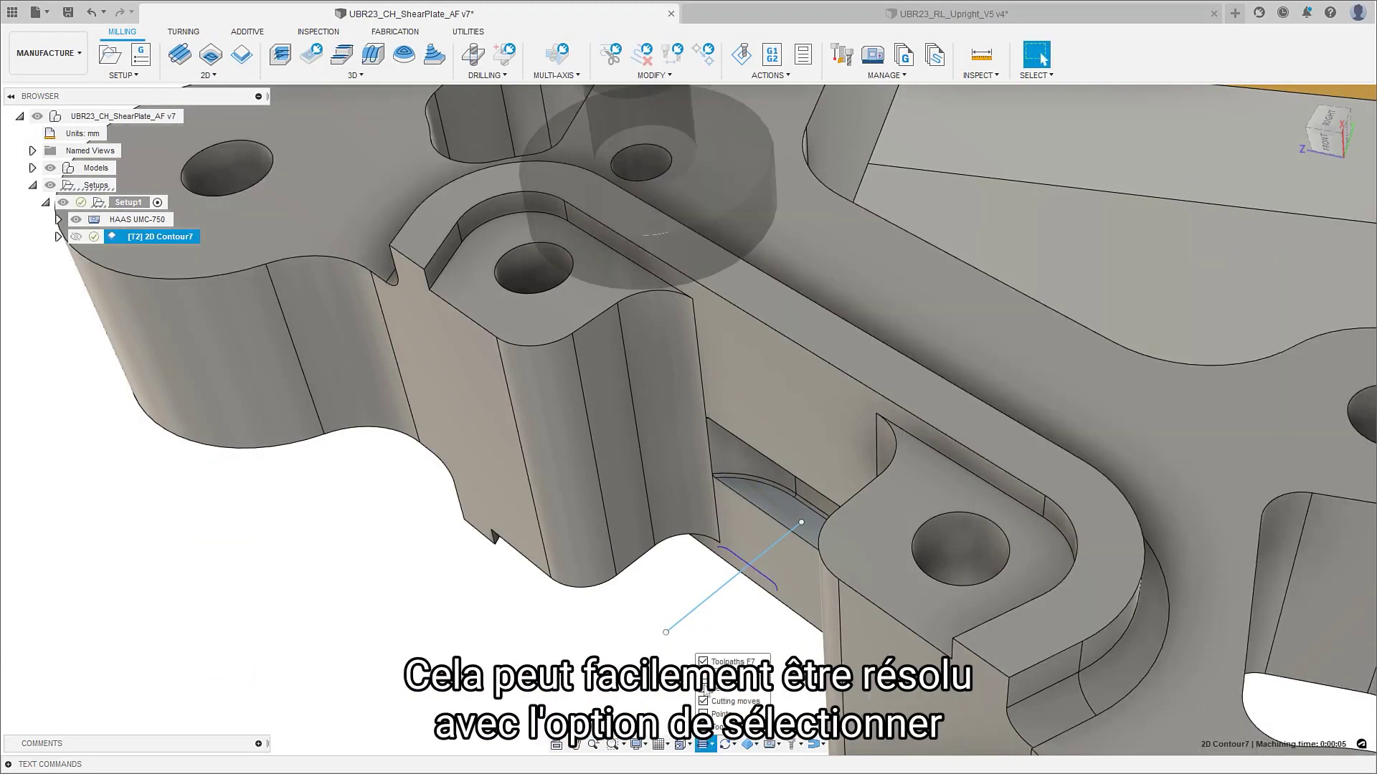
{"action": "key", "text": "alt+g"}
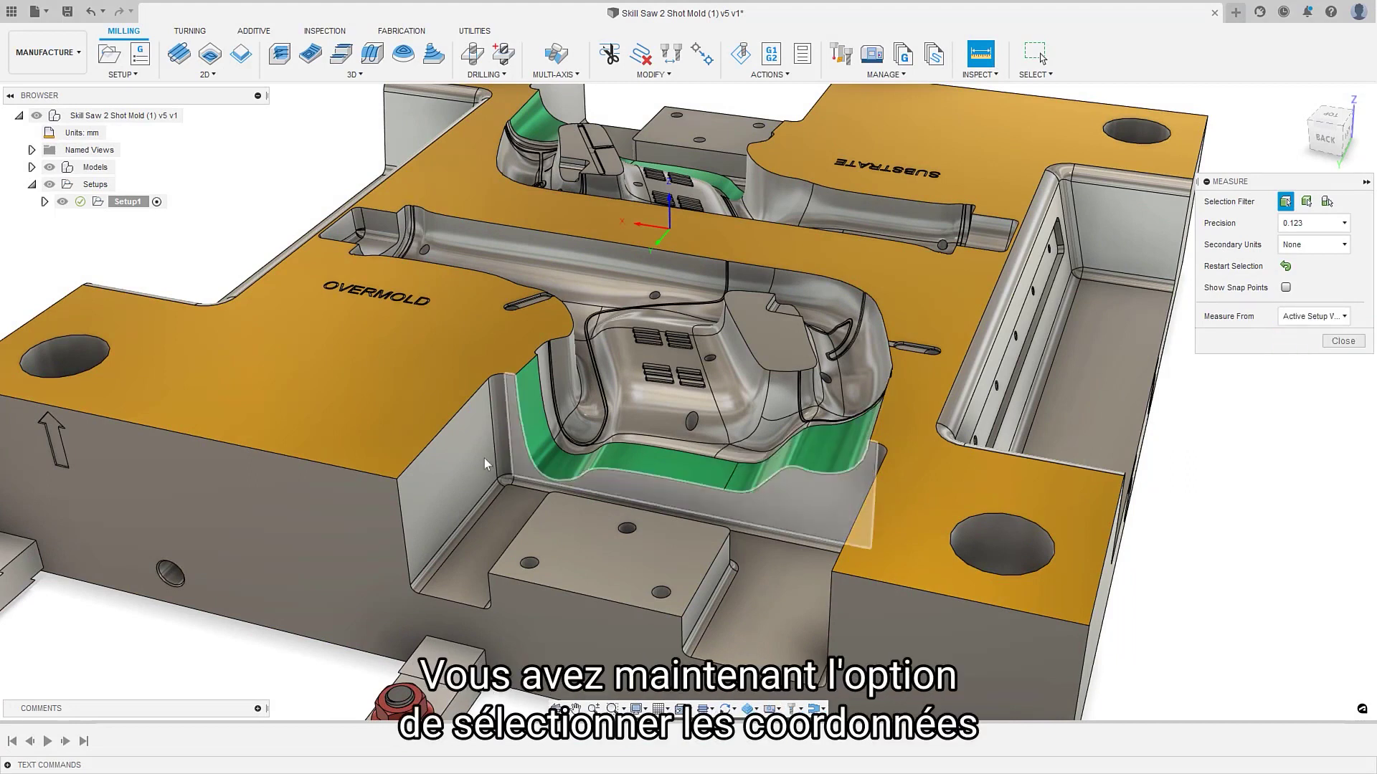
- Measure the mold vertex, reading X 31.253 mm, Y 348.00 mm, Z 0.00 mm
{"action": "left_click", "coordinate": [398, 479]}
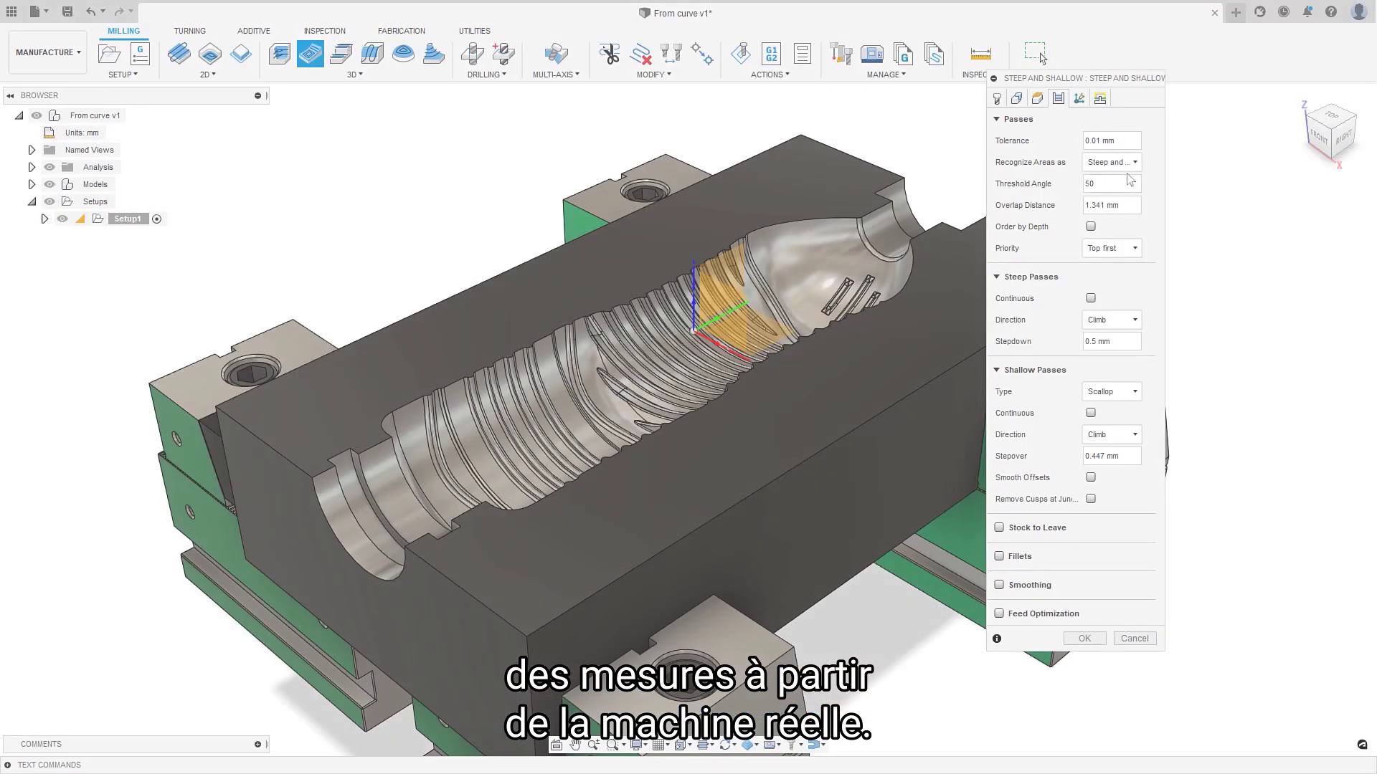
- Set Recognize Areas to Steep only and enable Machine Undercuts for steep passes
{"action": "left_click", "coordinate": [1135, 163]}
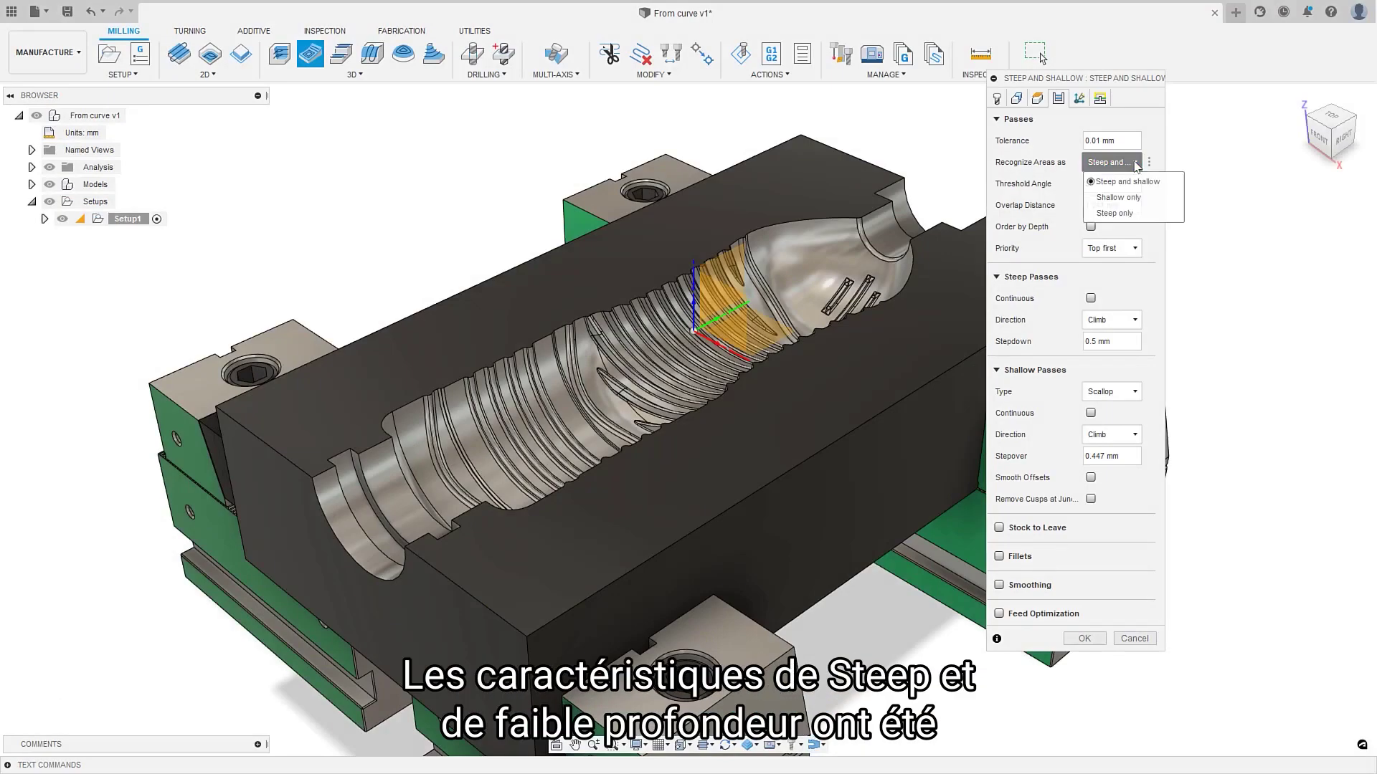
{"action": "left_click", "coordinate": [1150, 196]}
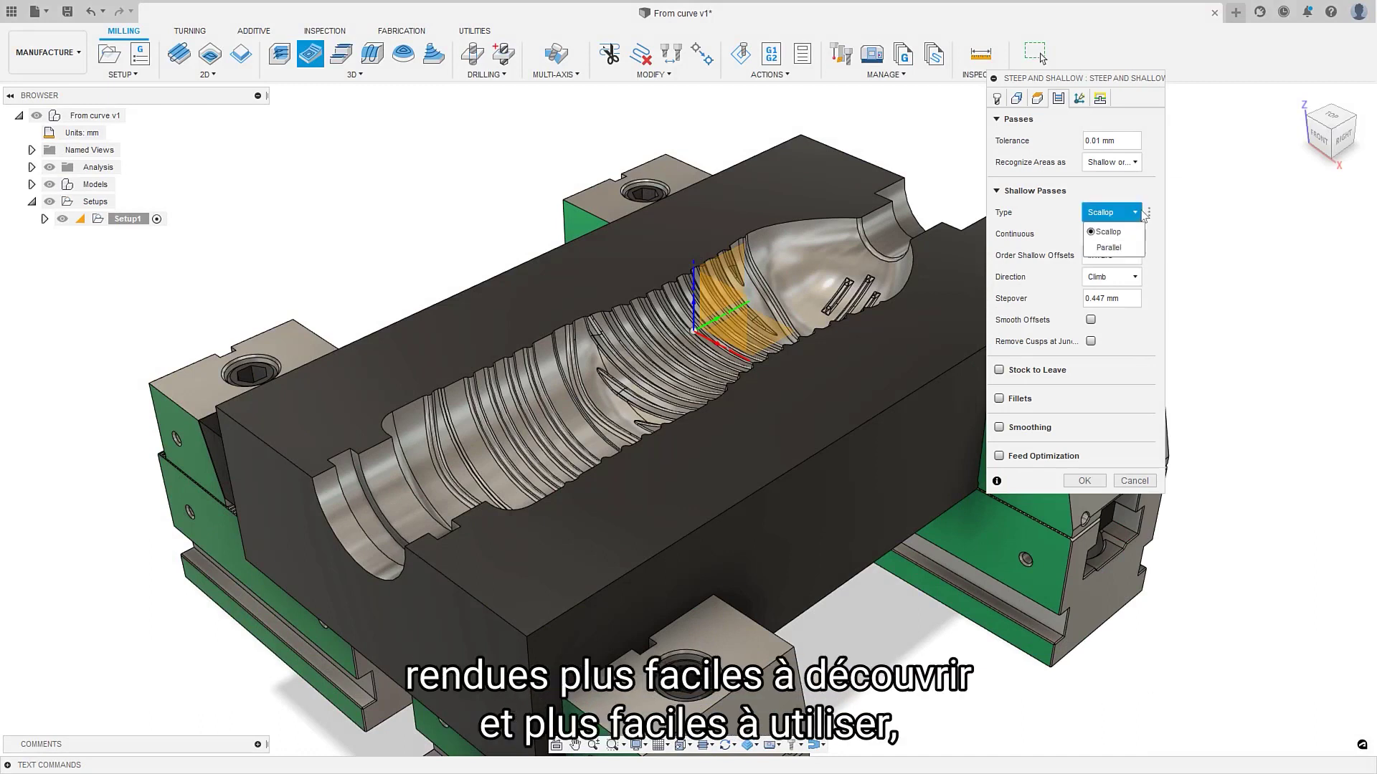
{"action": "left_click", "coordinate": [1139, 163]}
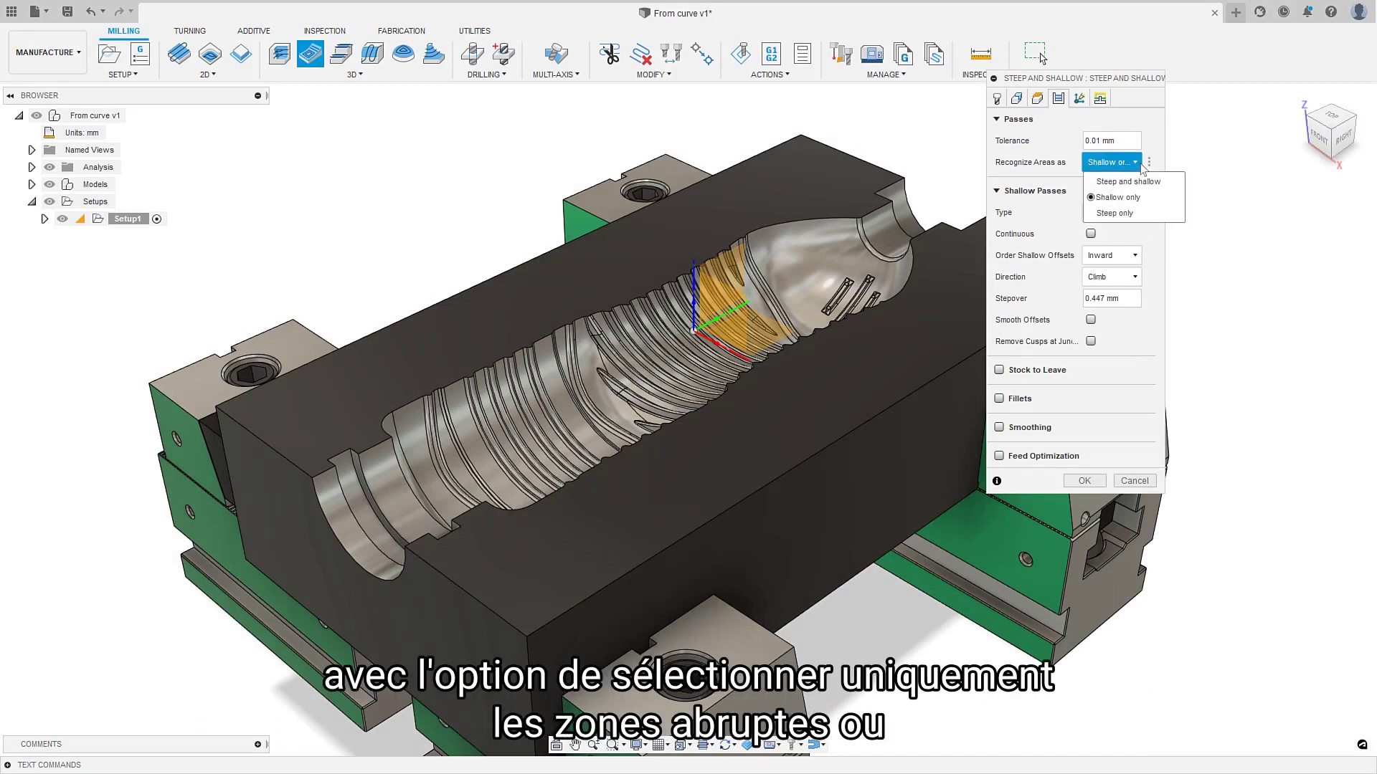
{"action": "left_click", "coordinate": [1150, 214]}
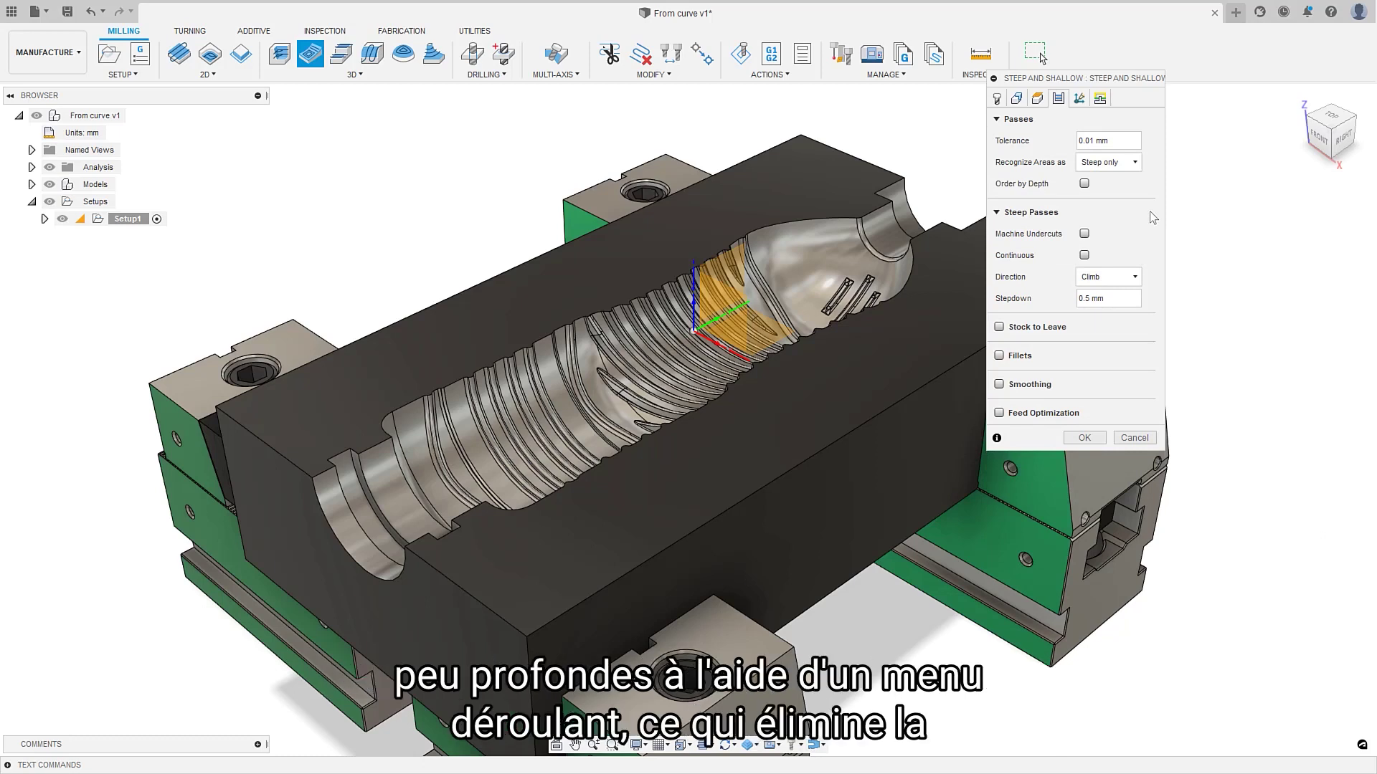
{"action": "left_click", "coordinate": [1085, 234]}
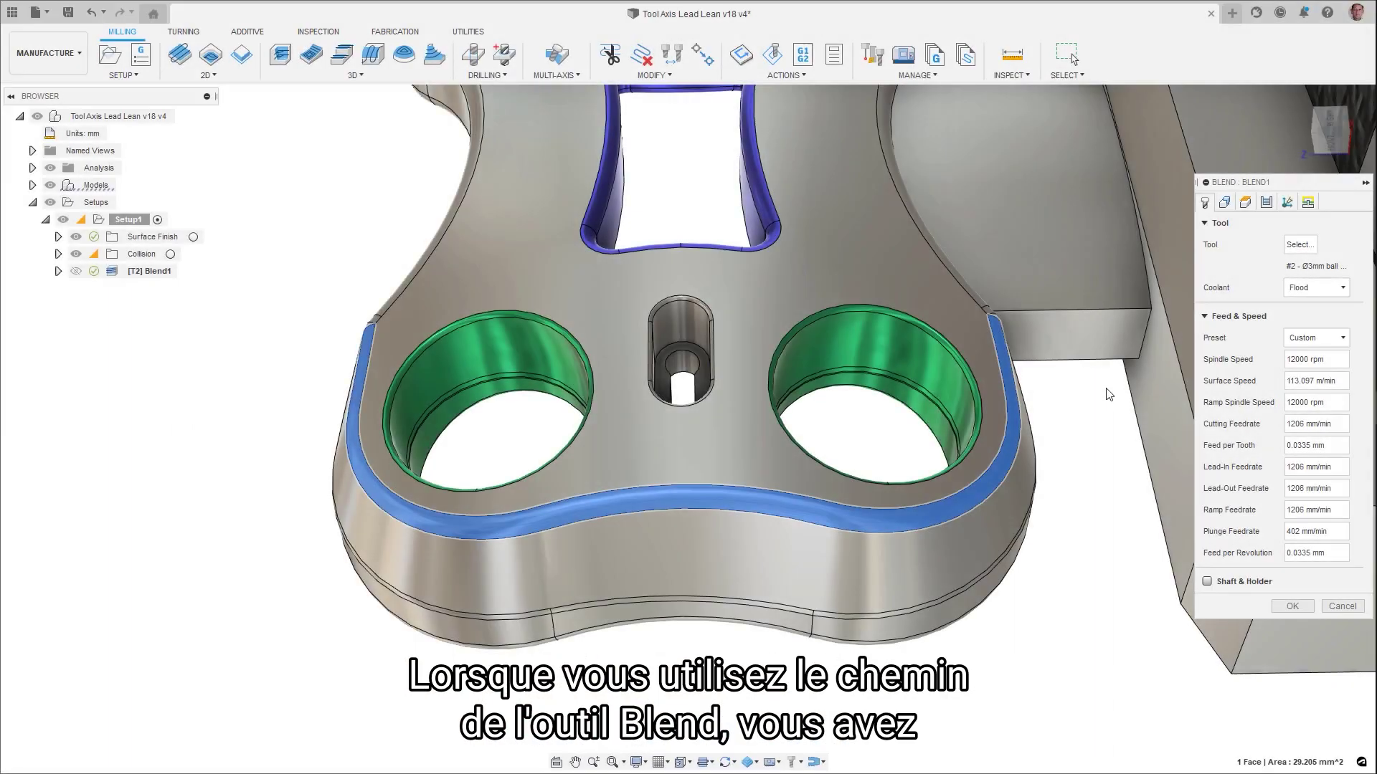
- Try Other way and Both ways, then generate Blend1 with One way passes
{"action": "left_click", "coordinate": [1265, 203]}
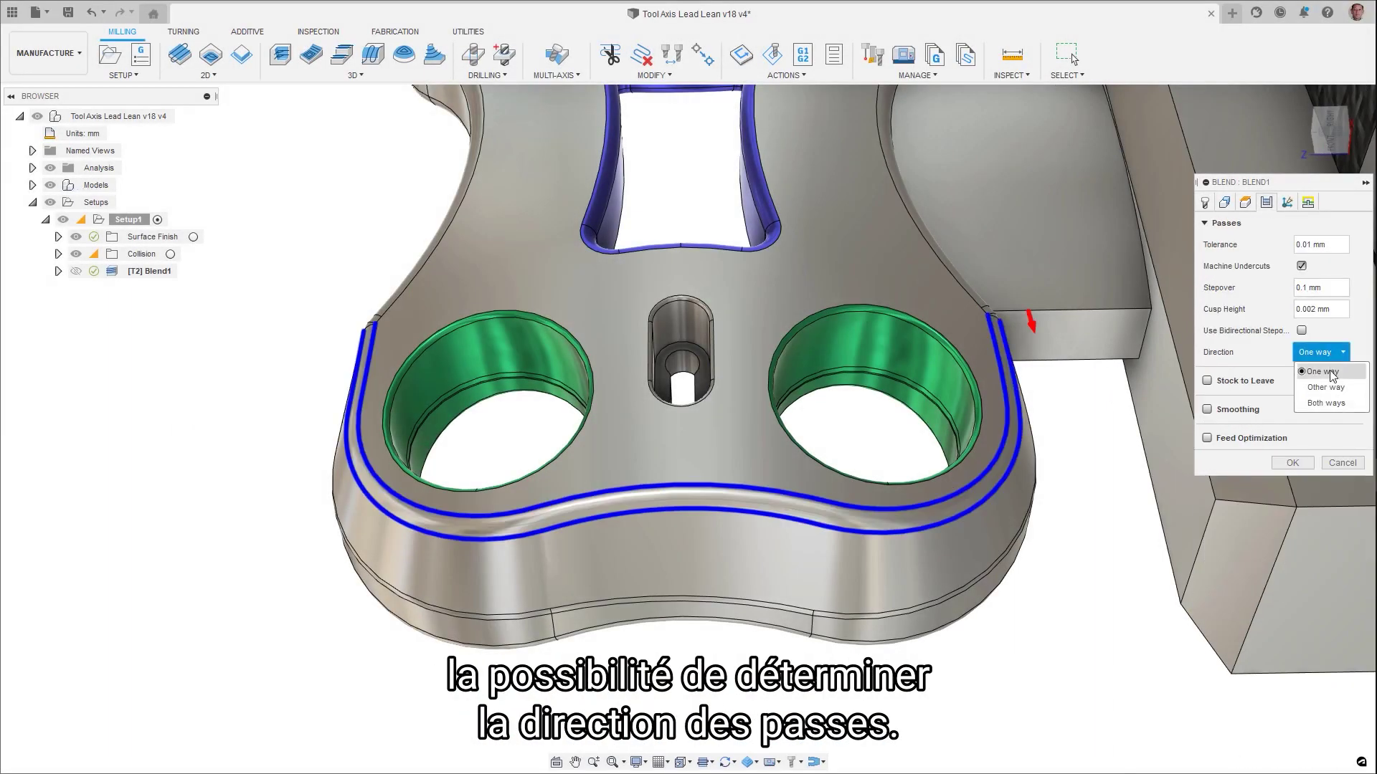
{"action": "left_click", "coordinate": [1331, 388]}
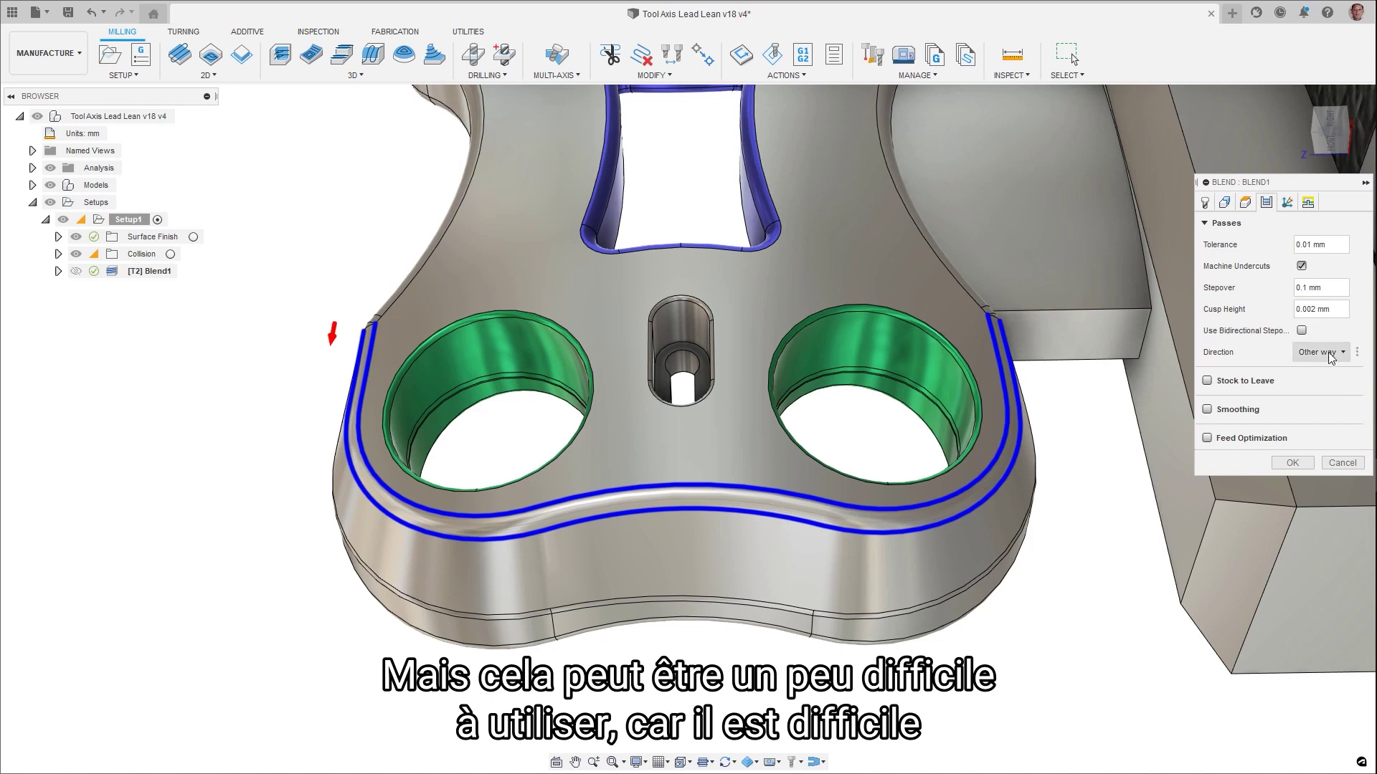
{"action": "left_click", "coordinate": [1328, 404]}
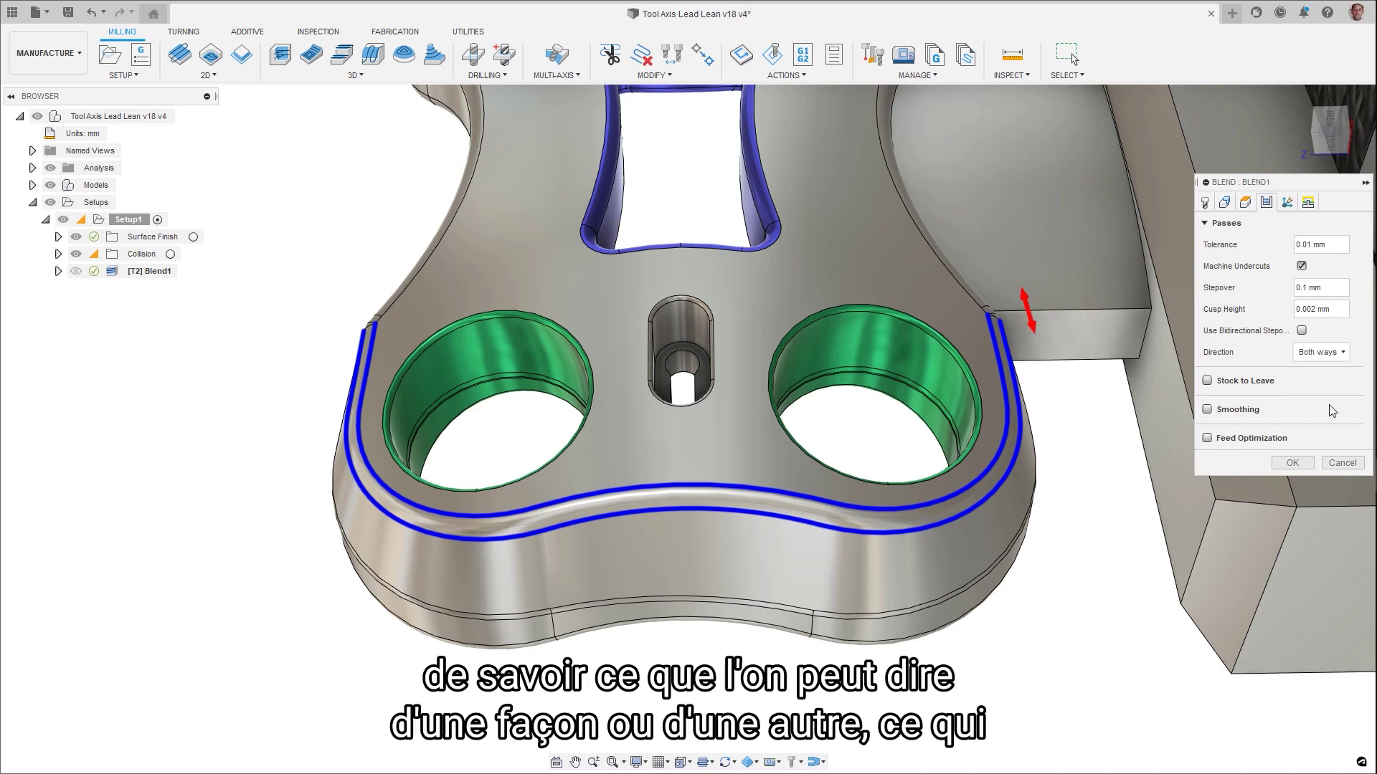
{"action": "left_click", "coordinate": [1323, 372]}
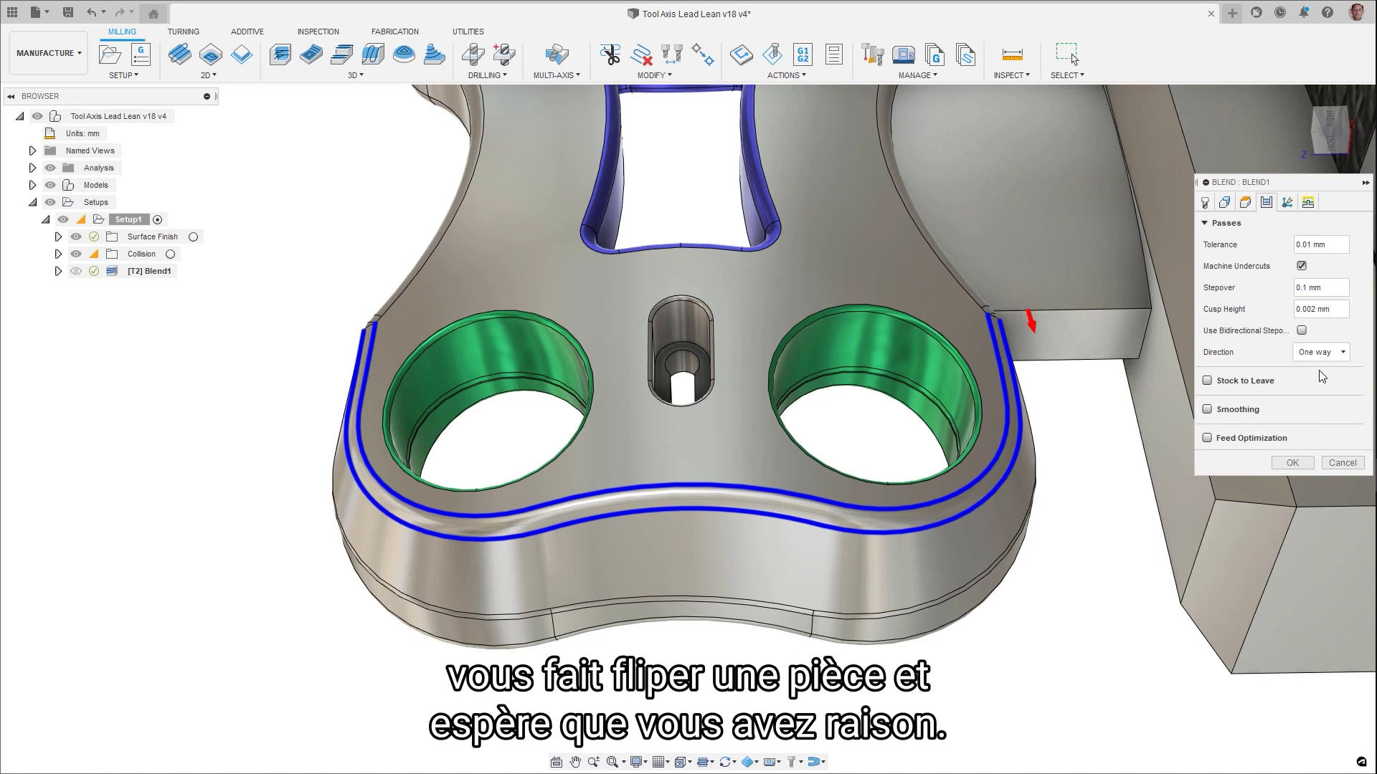
{"action": "left_click", "coordinate": [1291, 463]}
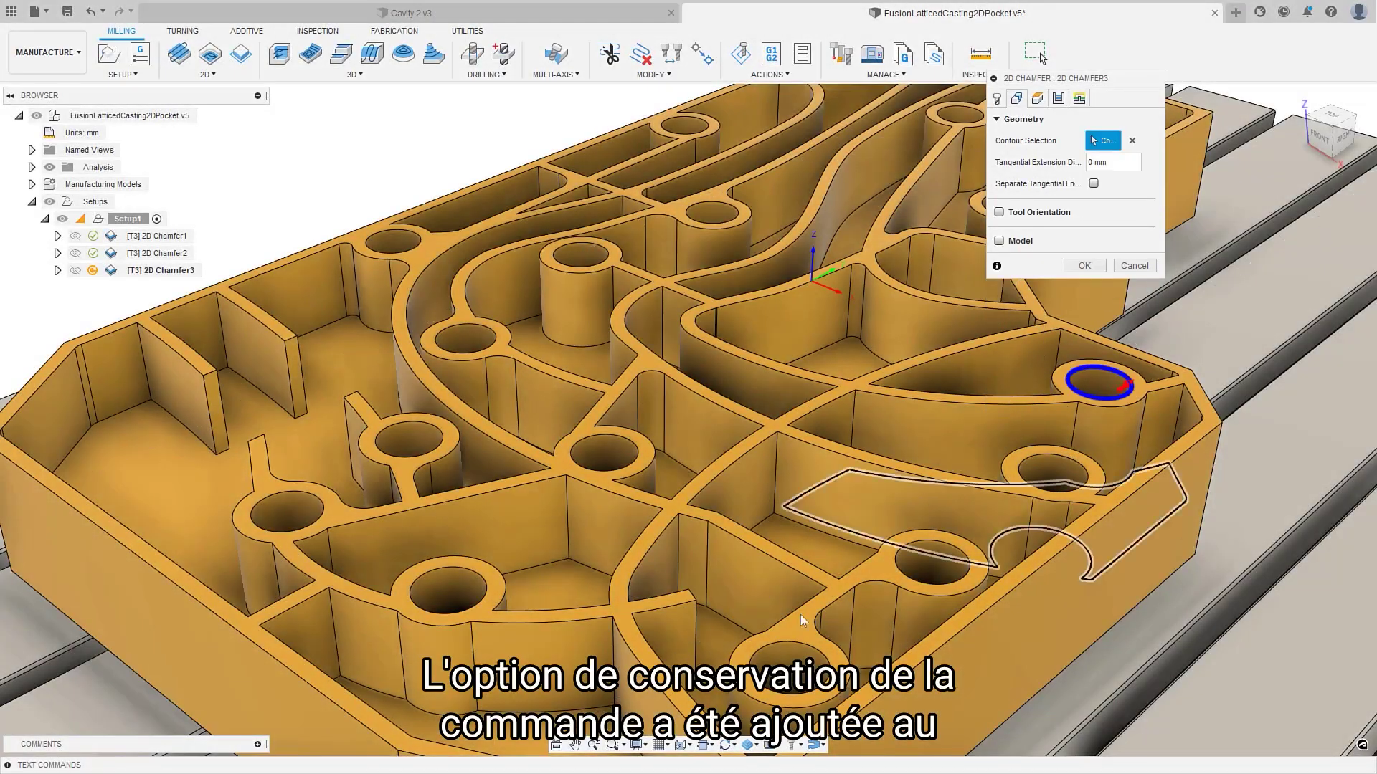
- Add hole contours to the 2D chamfer and use the 7 - External Large Threading tool
{"action": "left_click", "coordinate": [789, 649]}
{"action": "left_click", "coordinate": [1052, 467]}
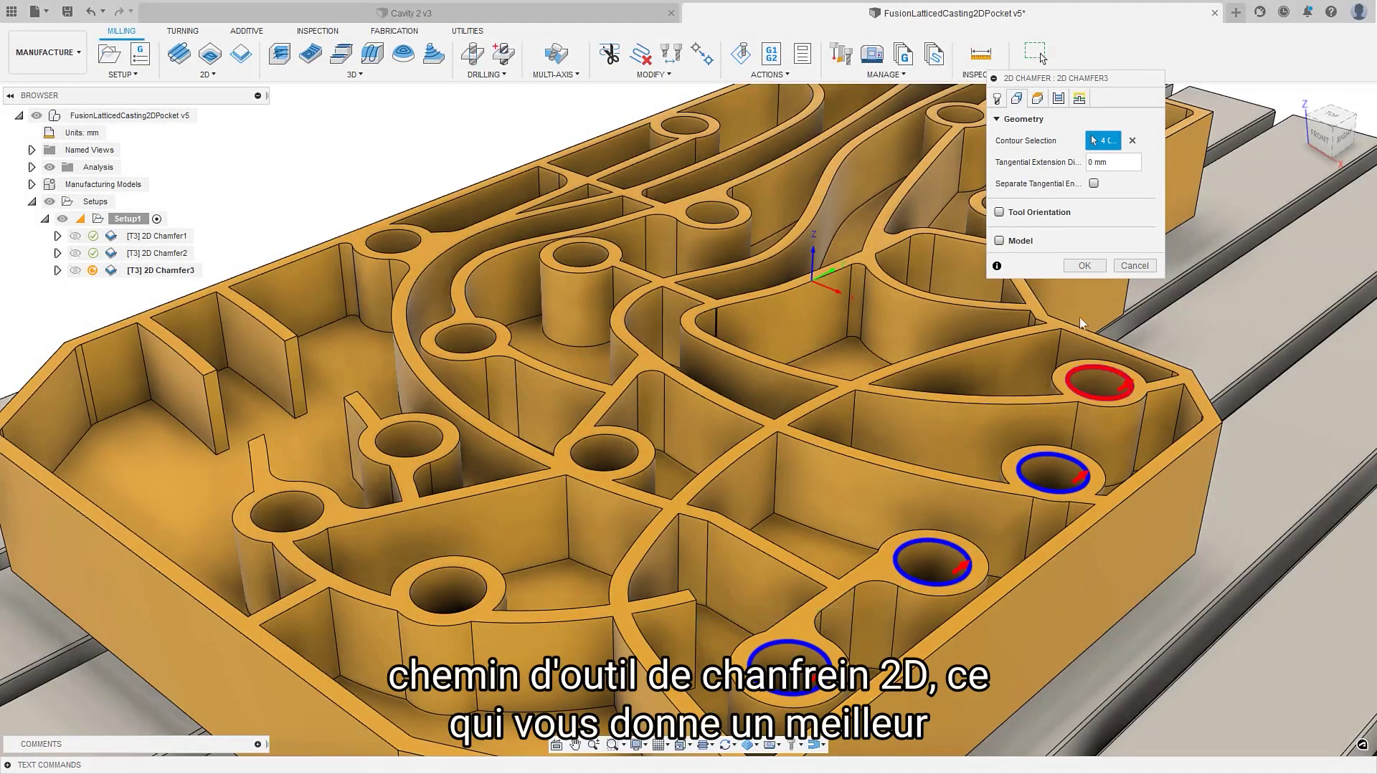
{"action": "left_click", "coordinate": [1084, 265]}
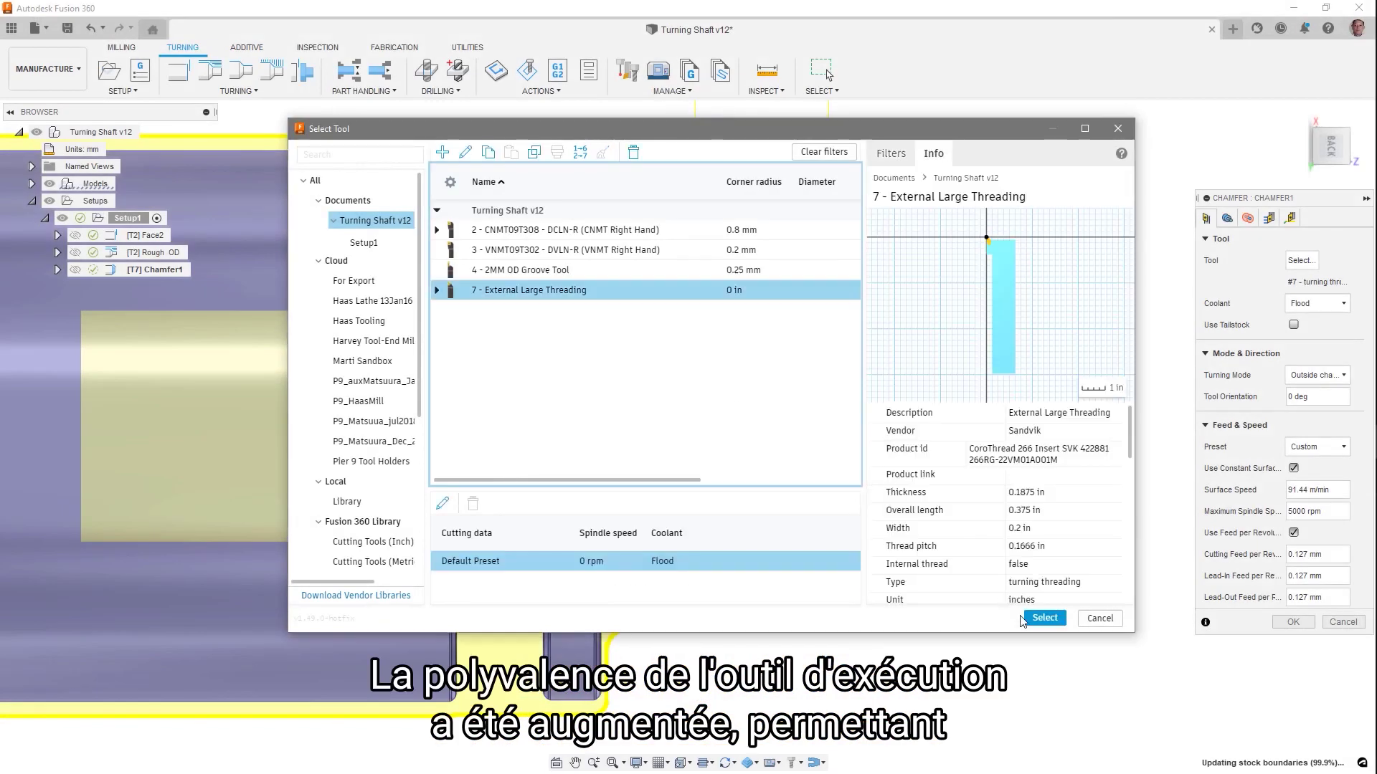
{"action": "left_click", "coordinate": [1029, 622]}
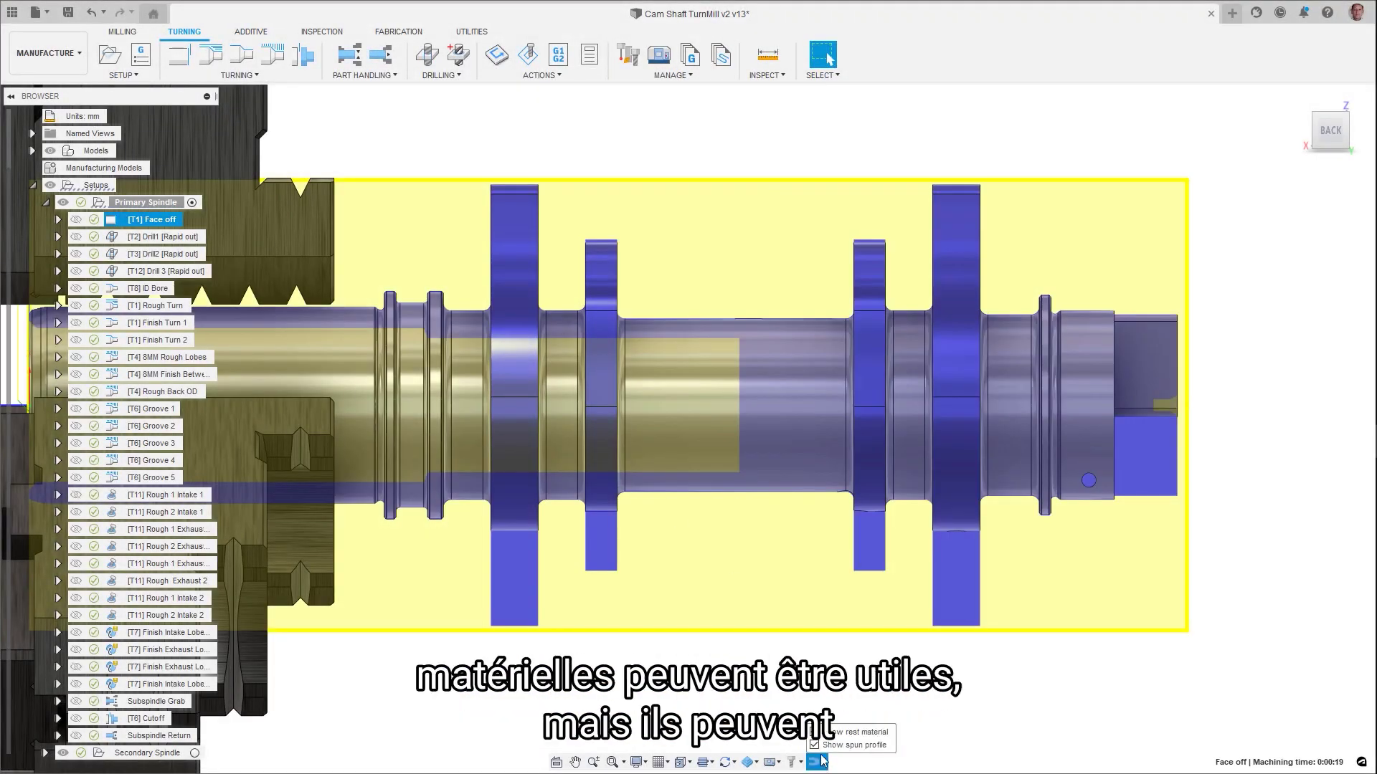
- Turn the Show rest material and Show spun profile overlays off and back on
{"action": "left_click", "coordinate": [814, 733]}
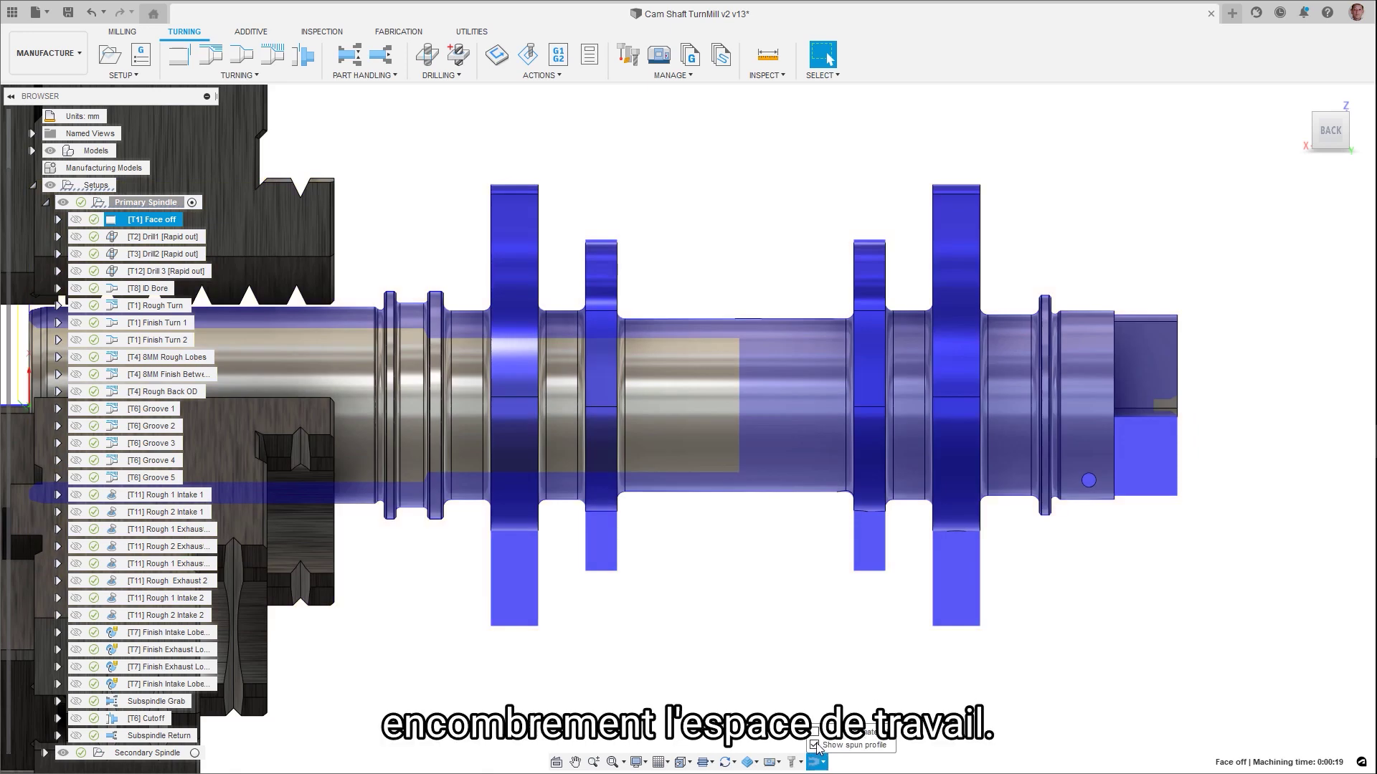
{"action": "left_click", "coordinate": [815, 746]}
{"action": "left_click", "coordinate": [815, 746]}
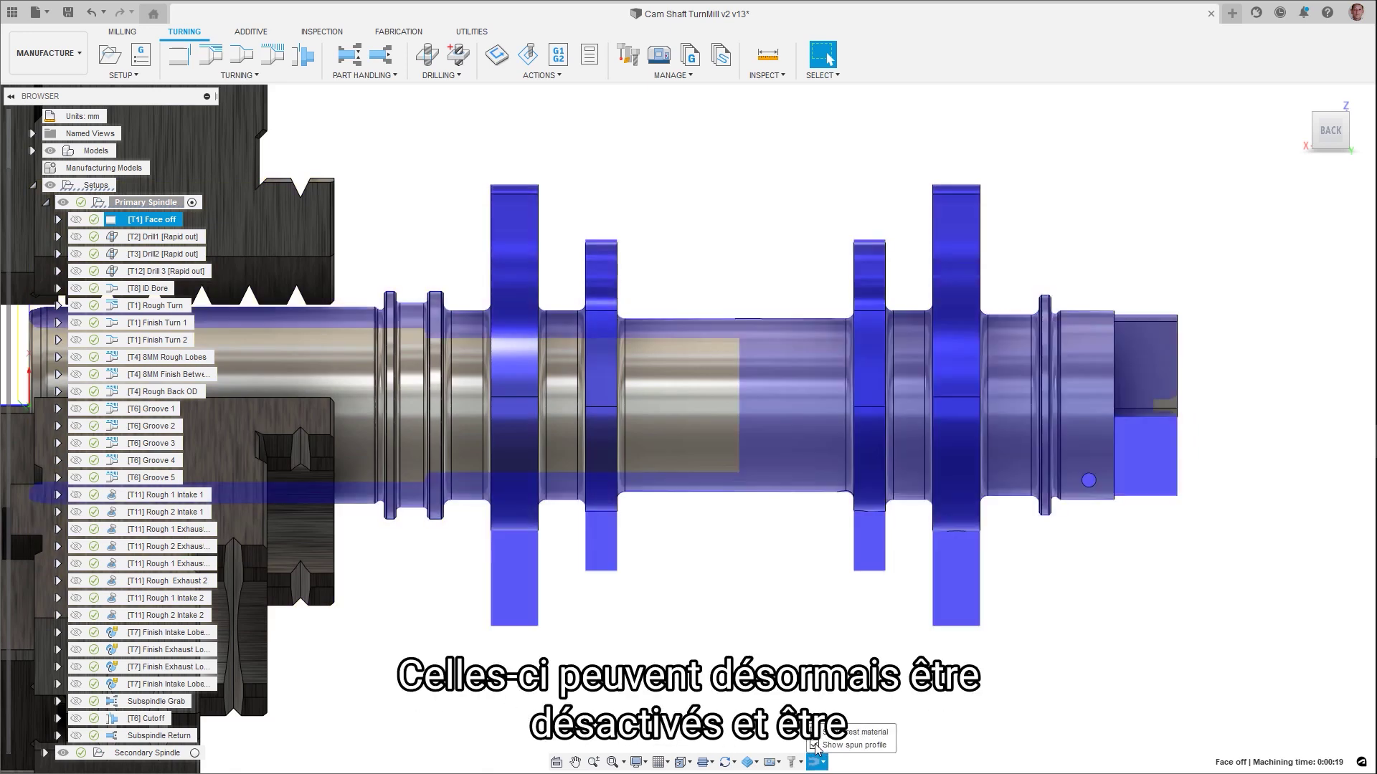
{"action": "left_click", "coordinate": [815, 733]}
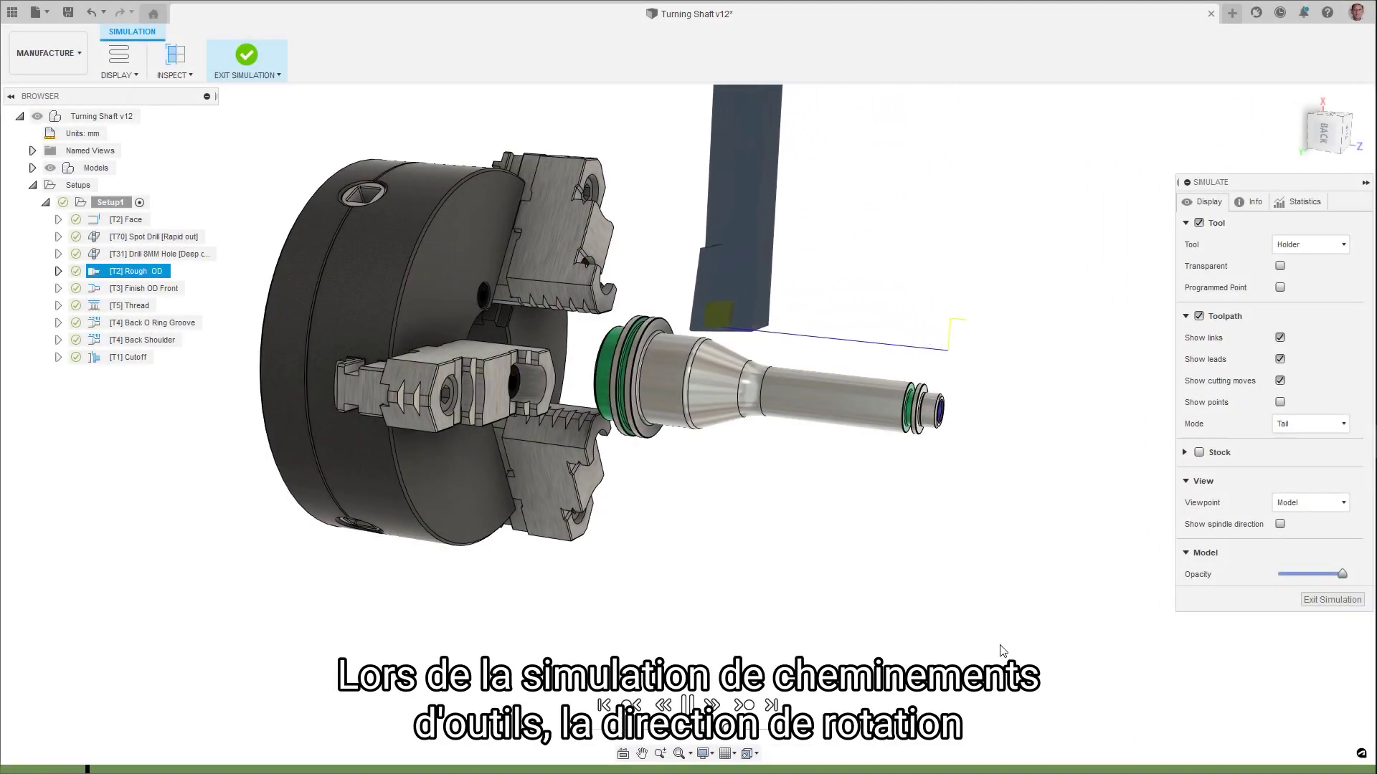
- Turn on Show spindle direction so blue rotation arrows circle the turning shaft
{"action": "left_click", "coordinate": [1280, 525]}
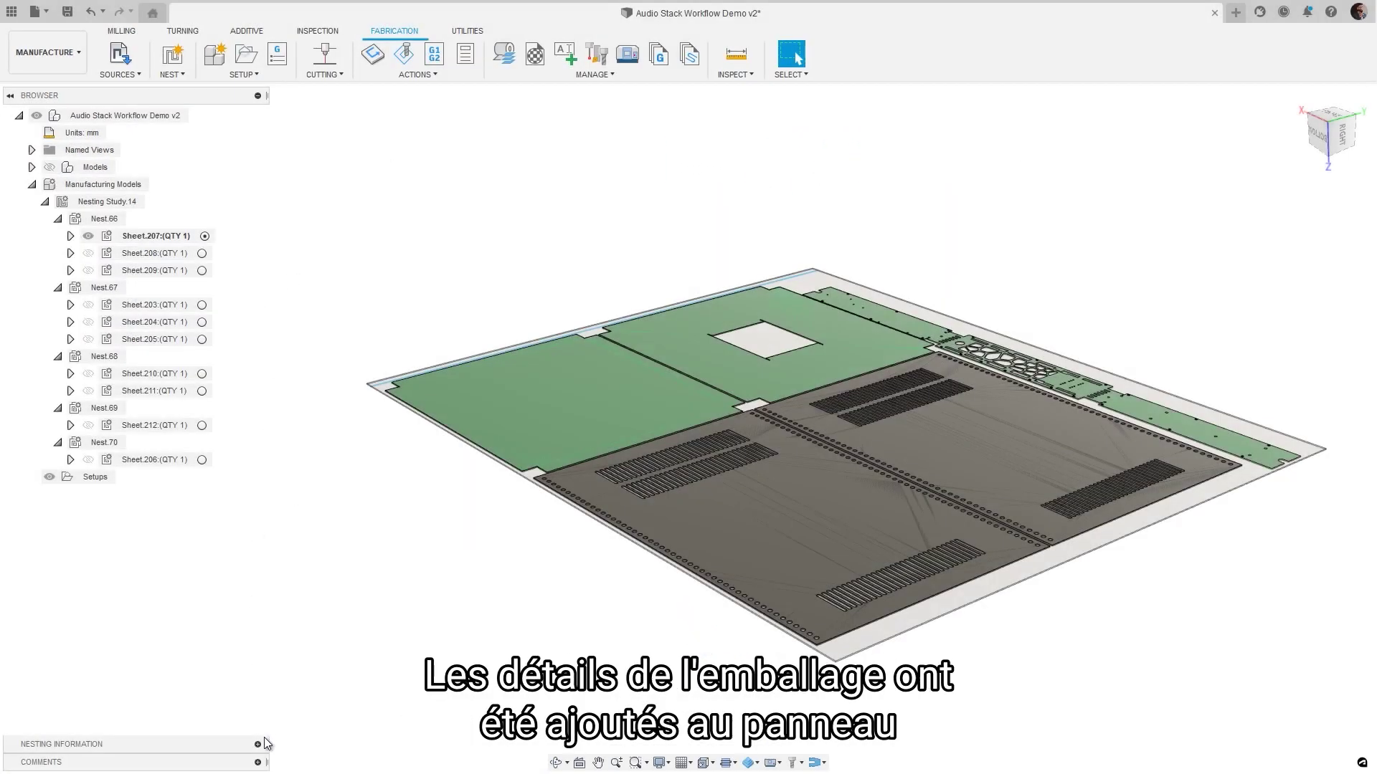
- Show Sheet.207's nesting details, then make Sheet.203 and Sheet.210 the active nests
{"action": "left_click", "coordinate": [186, 238]}
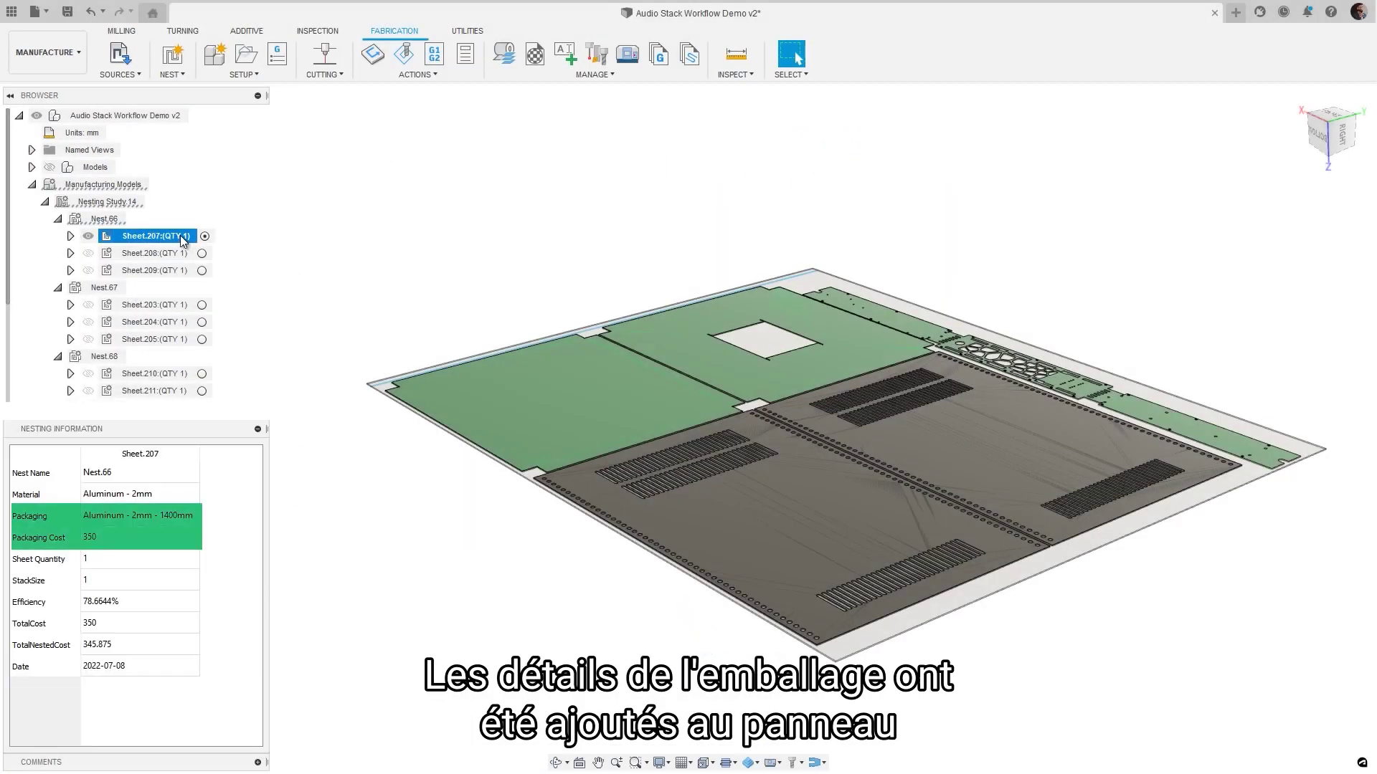
{"action": "left_click", "coordinate": [204, 305]}
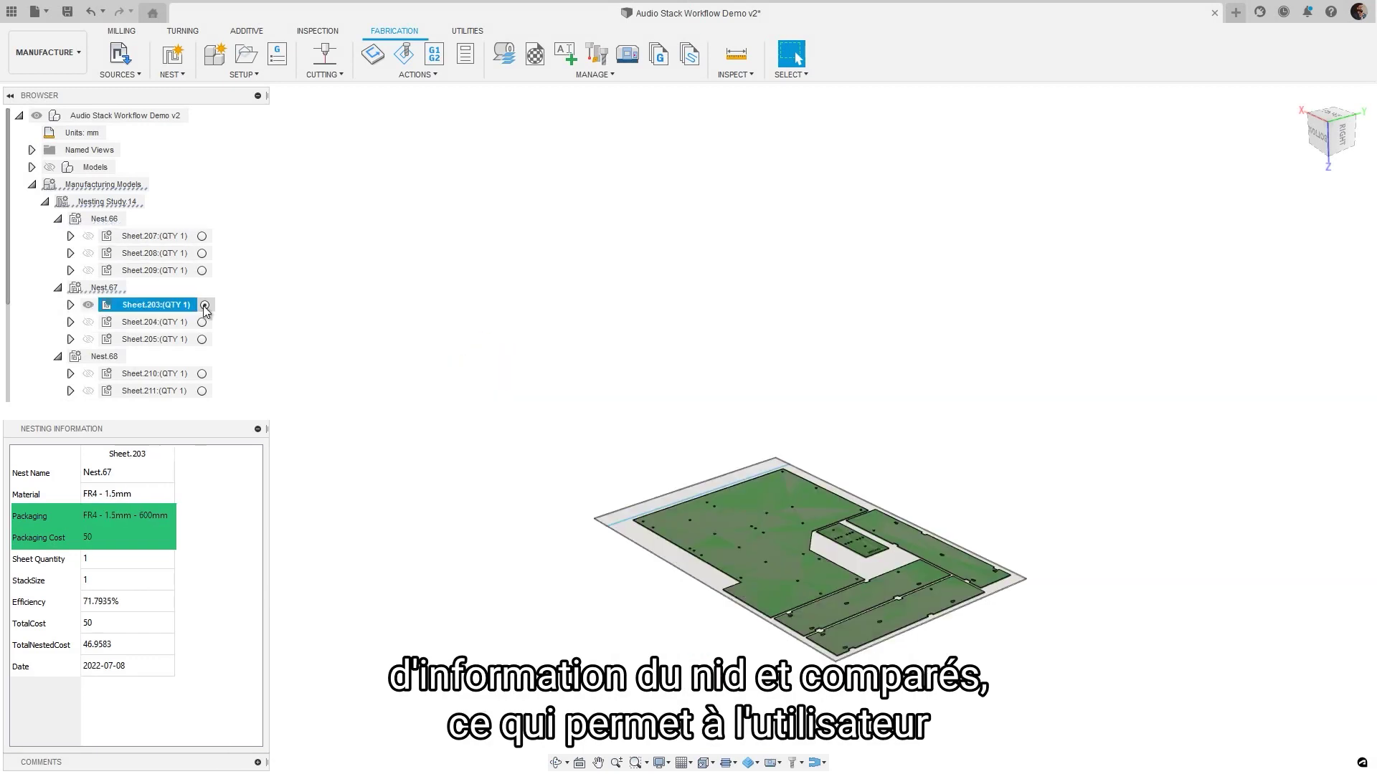
{"action": "left_click", "coordinate": [202, 375]}
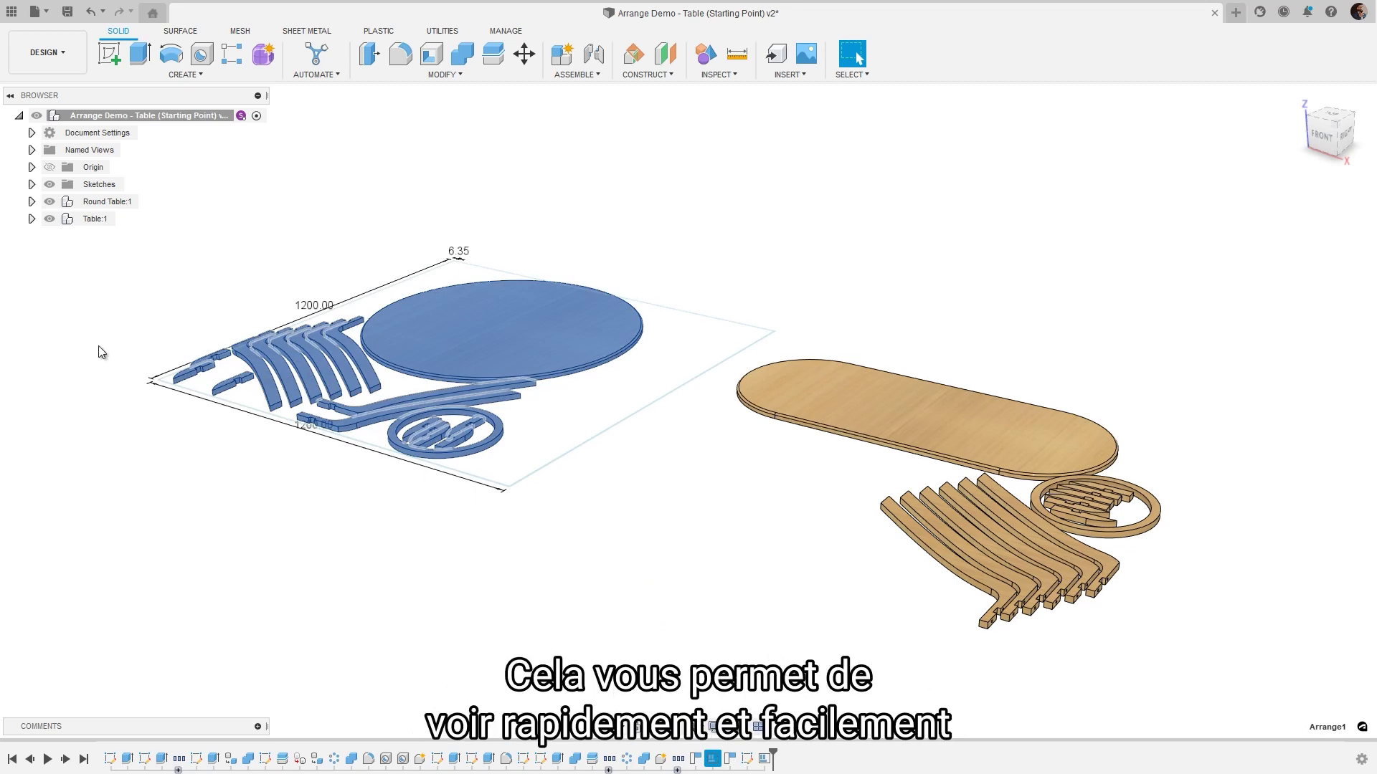
- Reopen the Arrange2 feature for editing and view its Envelopes settings
{"action": "right_click", "coordinate": [764, 759]}
{"action": "left_click", "coordinate": [787, 634]}
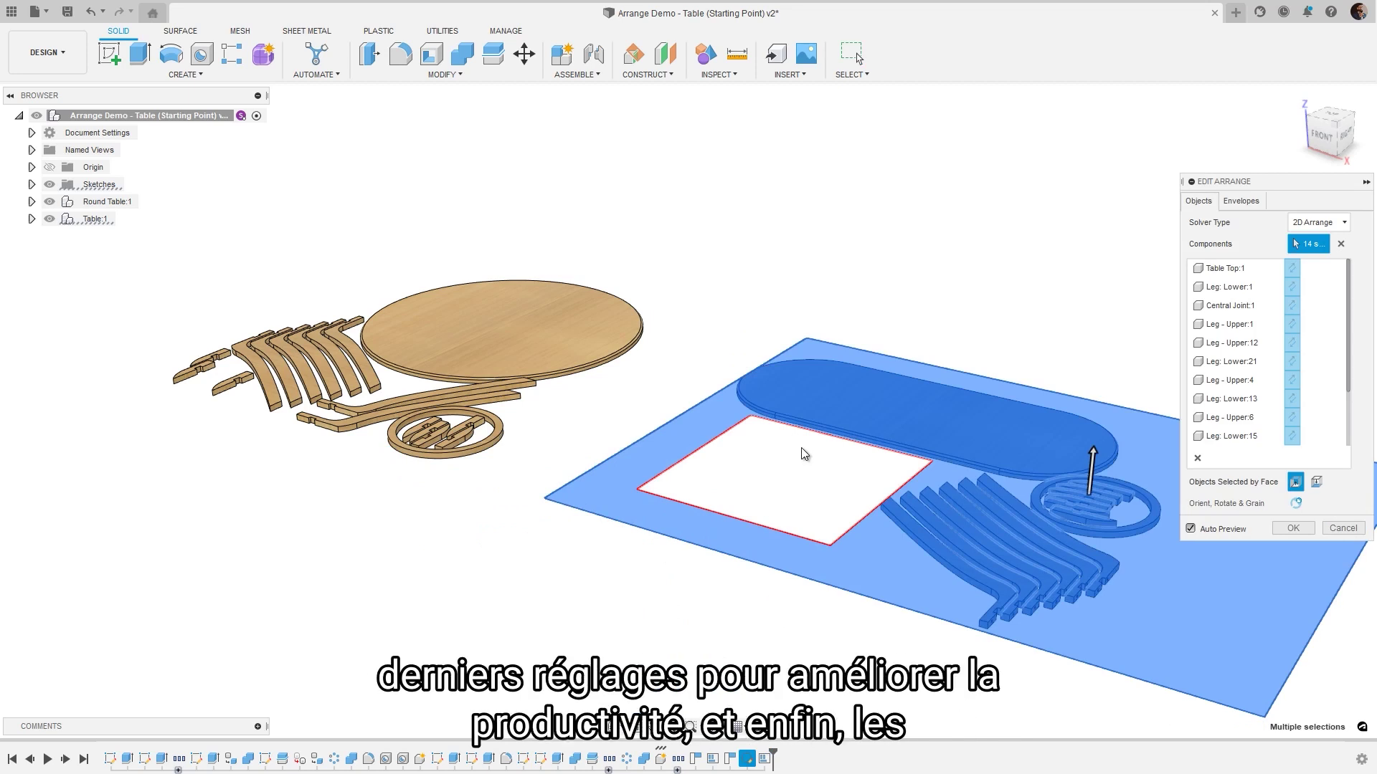
{"action": "left_click", "coordinate": [1241, 202]}
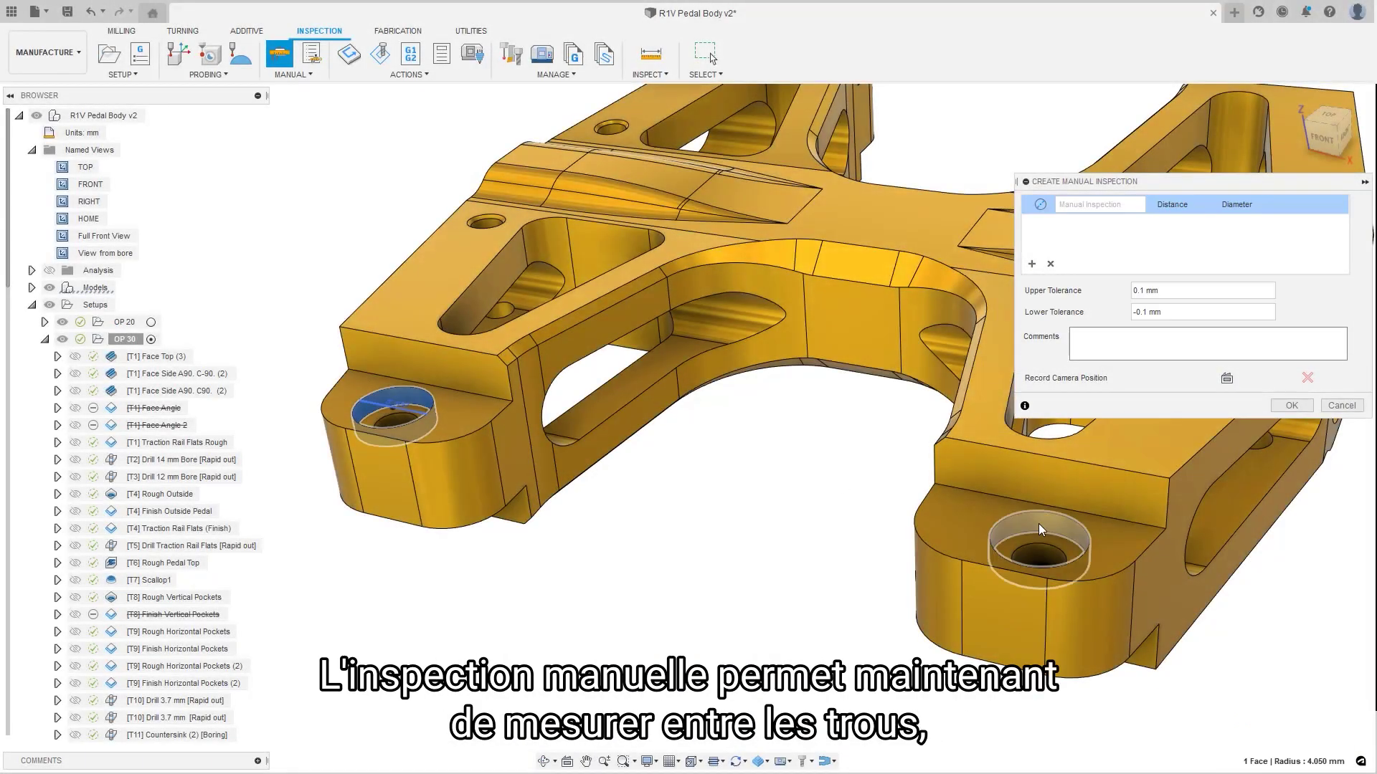
- Measure the two holes center to center for the Between holes distance of 66.000
{"action": "left_click", "coordinate": [1042, 530]}
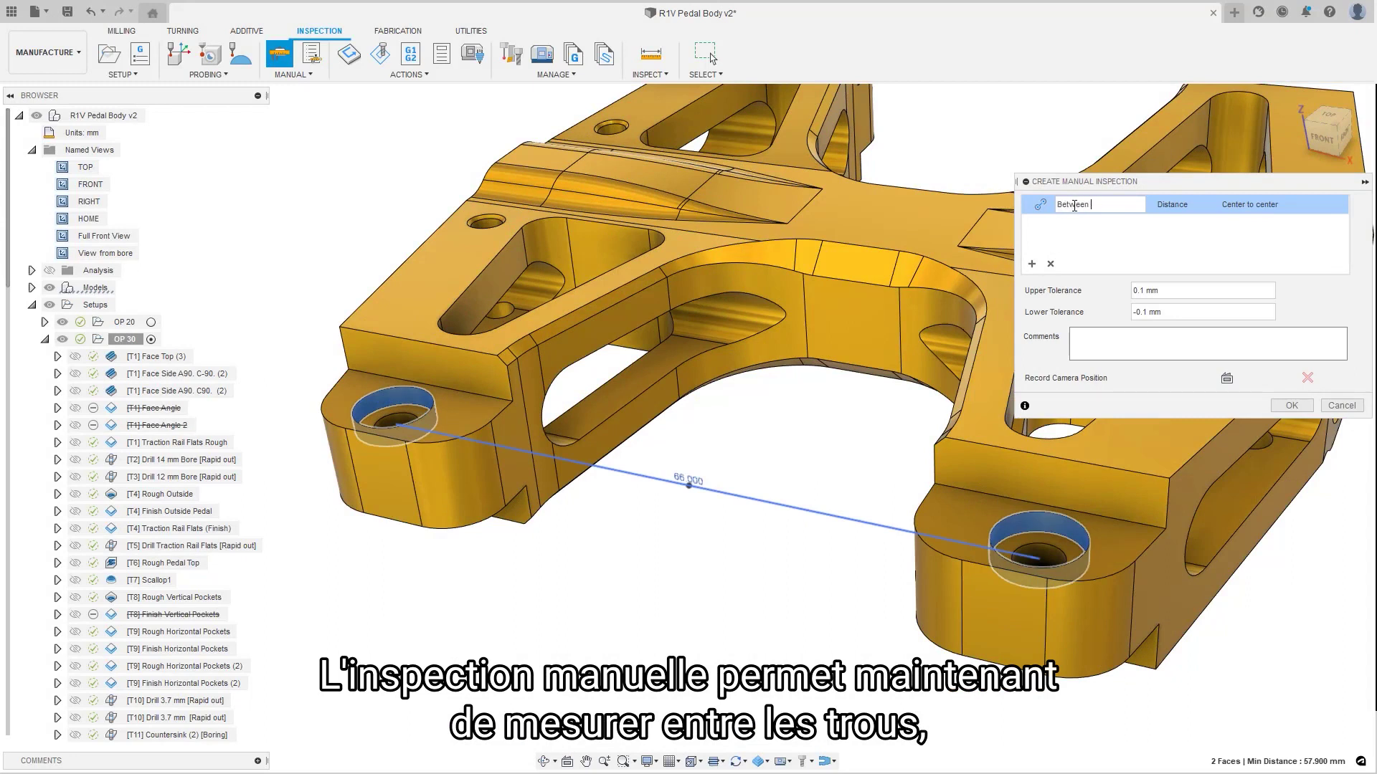
{"action": "left_click", "coordinate": [1250, 204]}
{"action": "left_click", "coordinate": [1252, 240]}
{"action": "left_click", "coordinate": [1263, 204]}
{"action": "left_click", "coordinate": [1251, 255]}
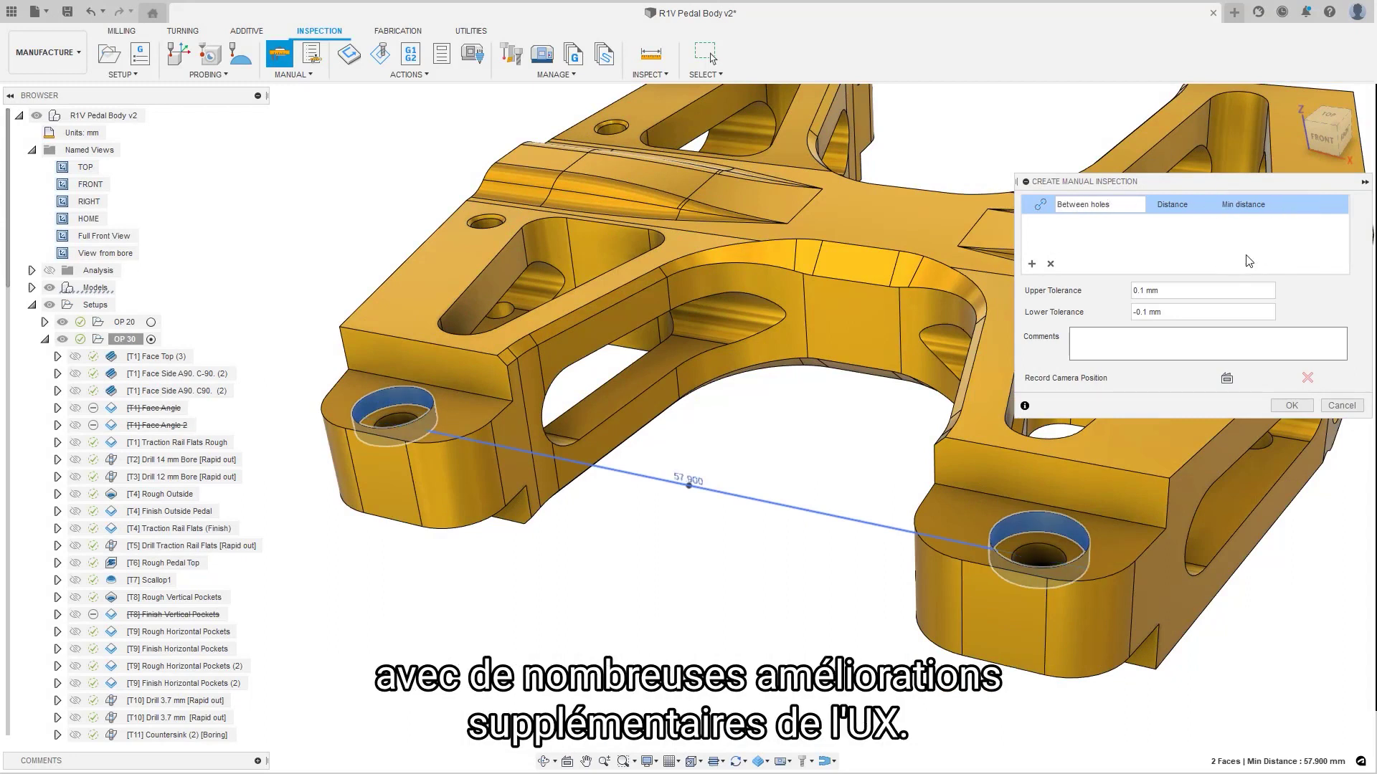
{"action": "left_click", "coordinate": [1262, 205]}
{"action": "left_click", "coordinate": [1239, 226]}
- Add a 'Drop from tapered face' measurement, picking the bore face from the View from bore view
{"action": "left_click", "coordinate": [1031, 264]}
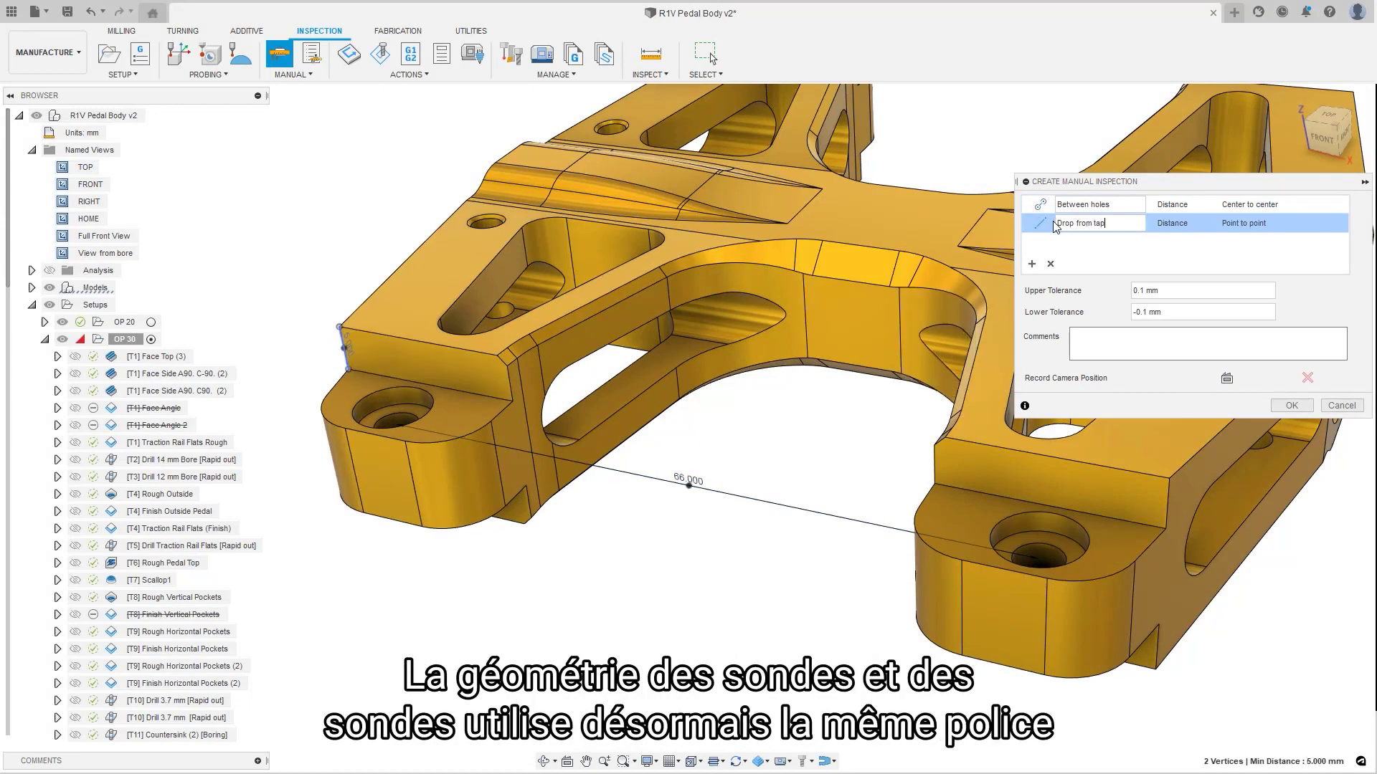
{"action": "type", "text": "Drop from tapered face"}
{"action": "double_click", "coordinate": [106, 253]}
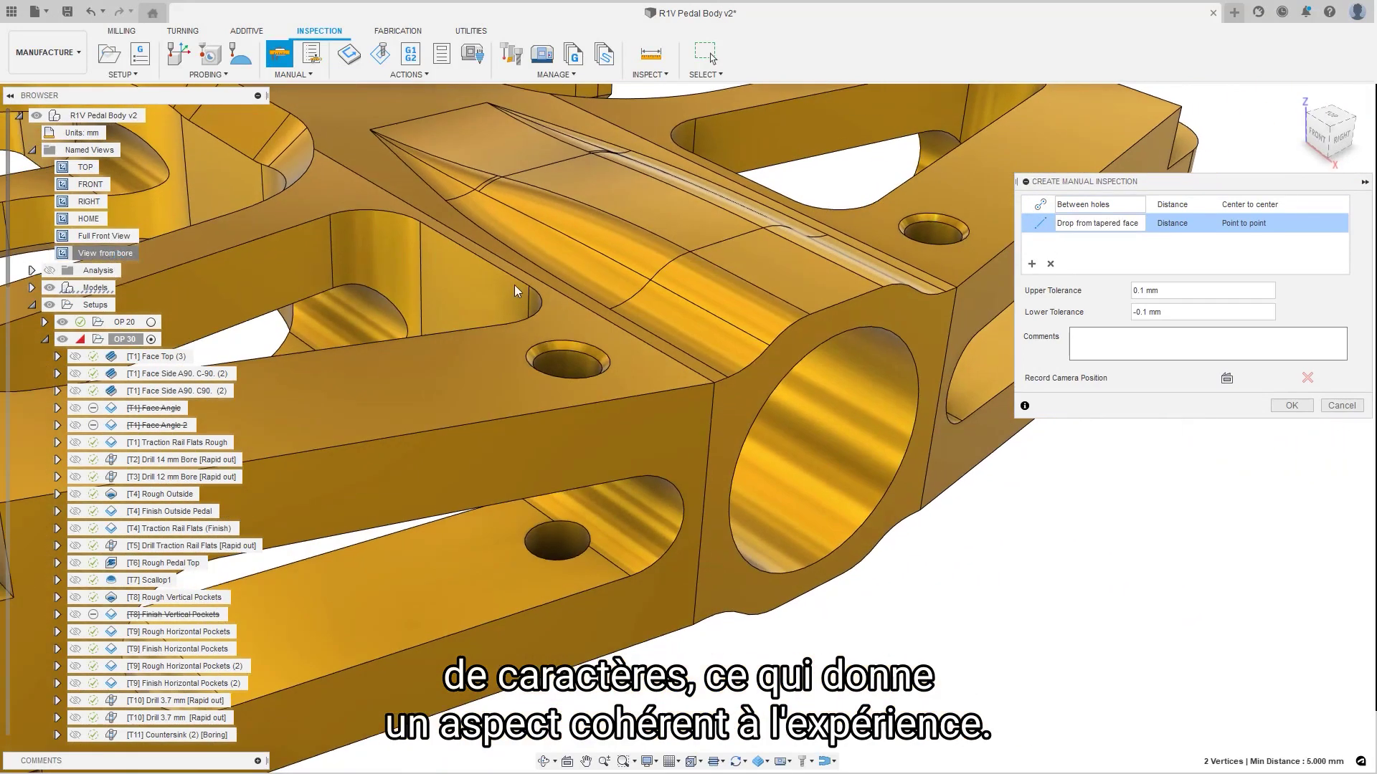
{"action": "left_click", "coordinate": [785, 271]}
{"action": "left_click", "coordinate": [849, 389]}
{"action": "left_click", "coordinate": [1250, 223]}
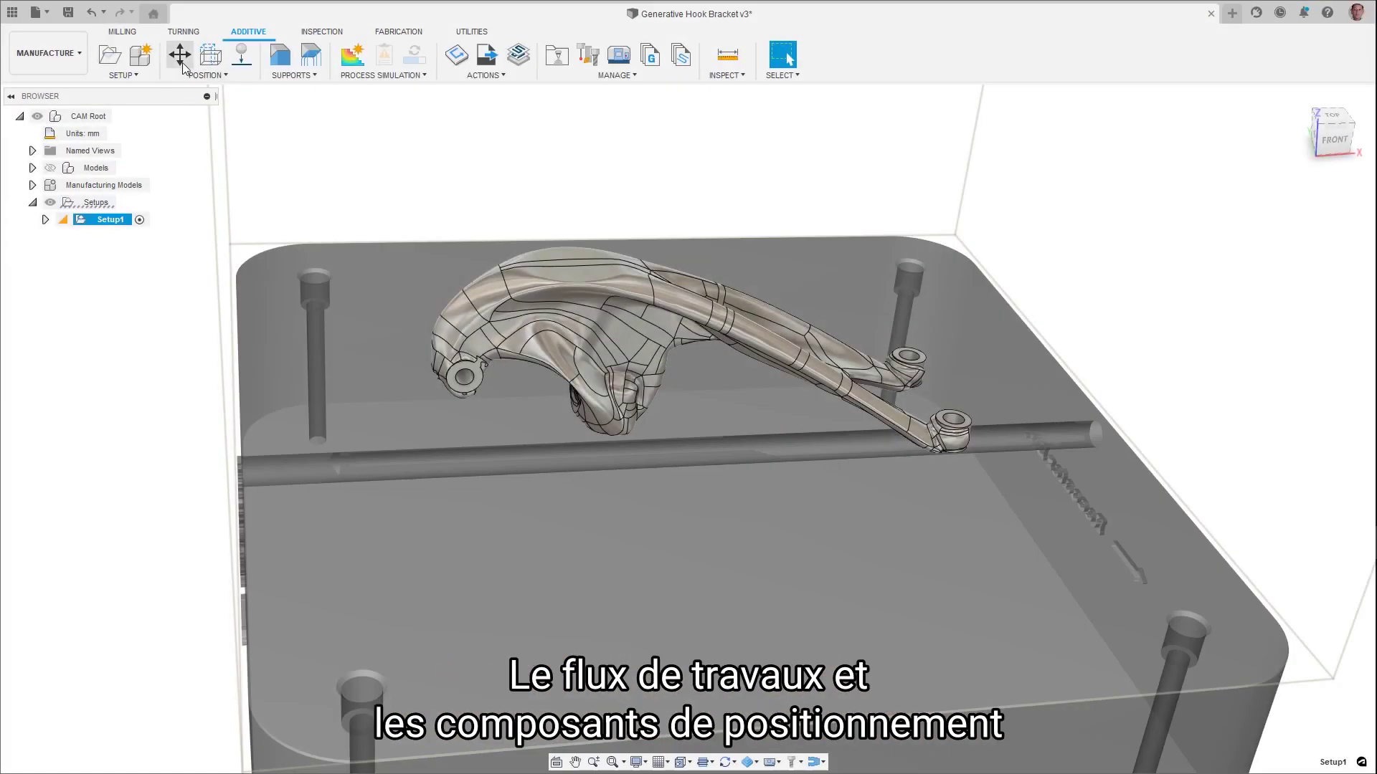
- Move the hook bracket to -55 mm in X, then back to -50 mm
{"action": "left_click", "coordinate": [182, 57]}
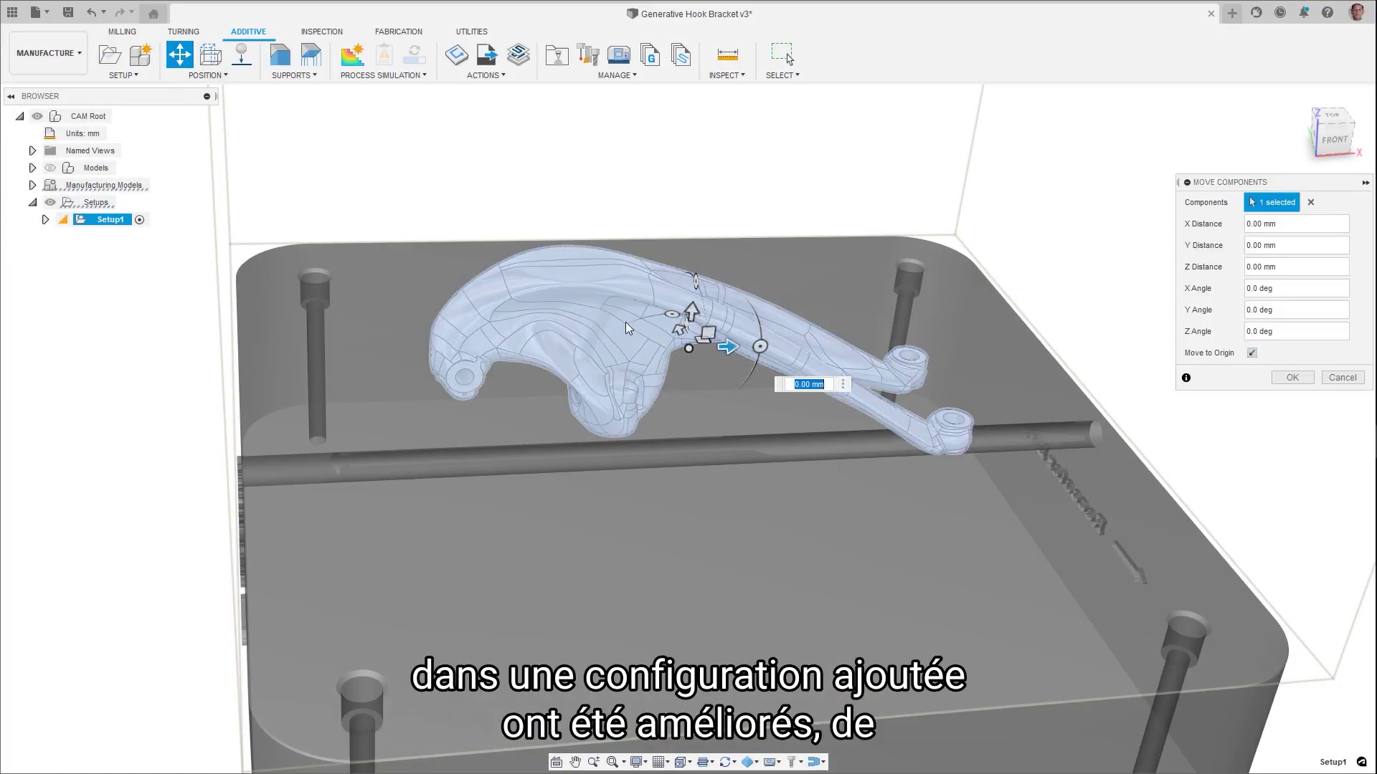
{"action": "left_click_drag", "start_coordinate": [727, 347], "coordinate": [535, 367]}
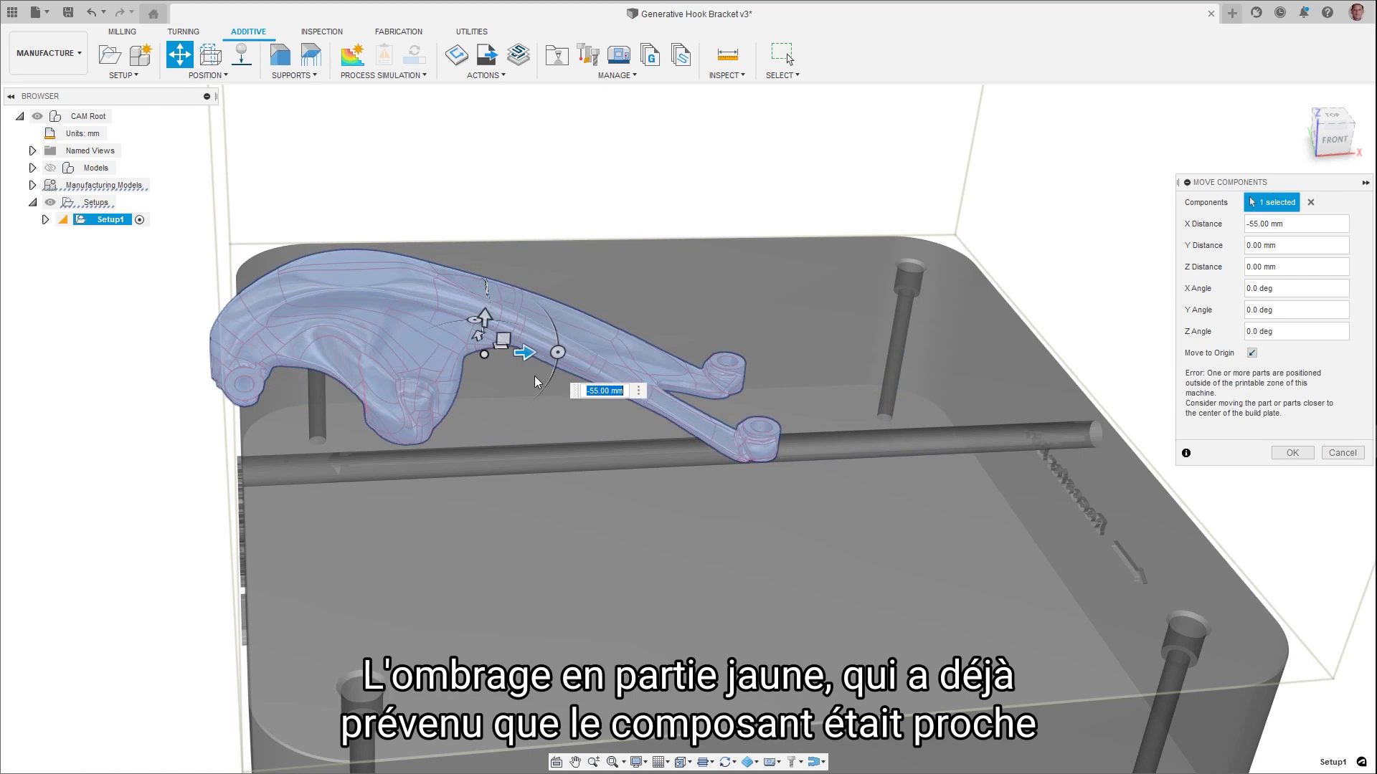
{"action": "left_click_drag", "start_coordinate": [525, 353], "coordinate": [570, 353]}
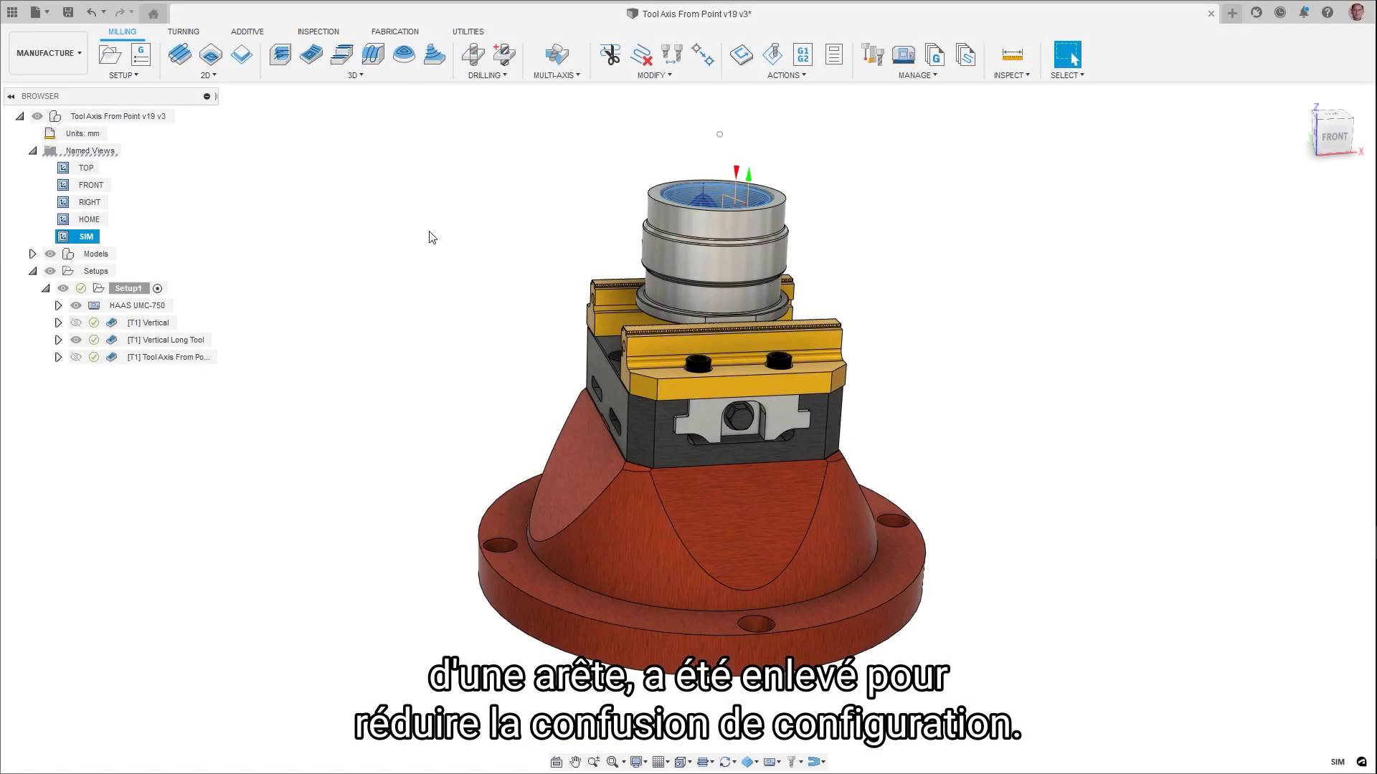
- Simulate the Tool Axis From Point toolpath from the SIM named view
{"action": "right_click", "coordinate": [112, 357]}
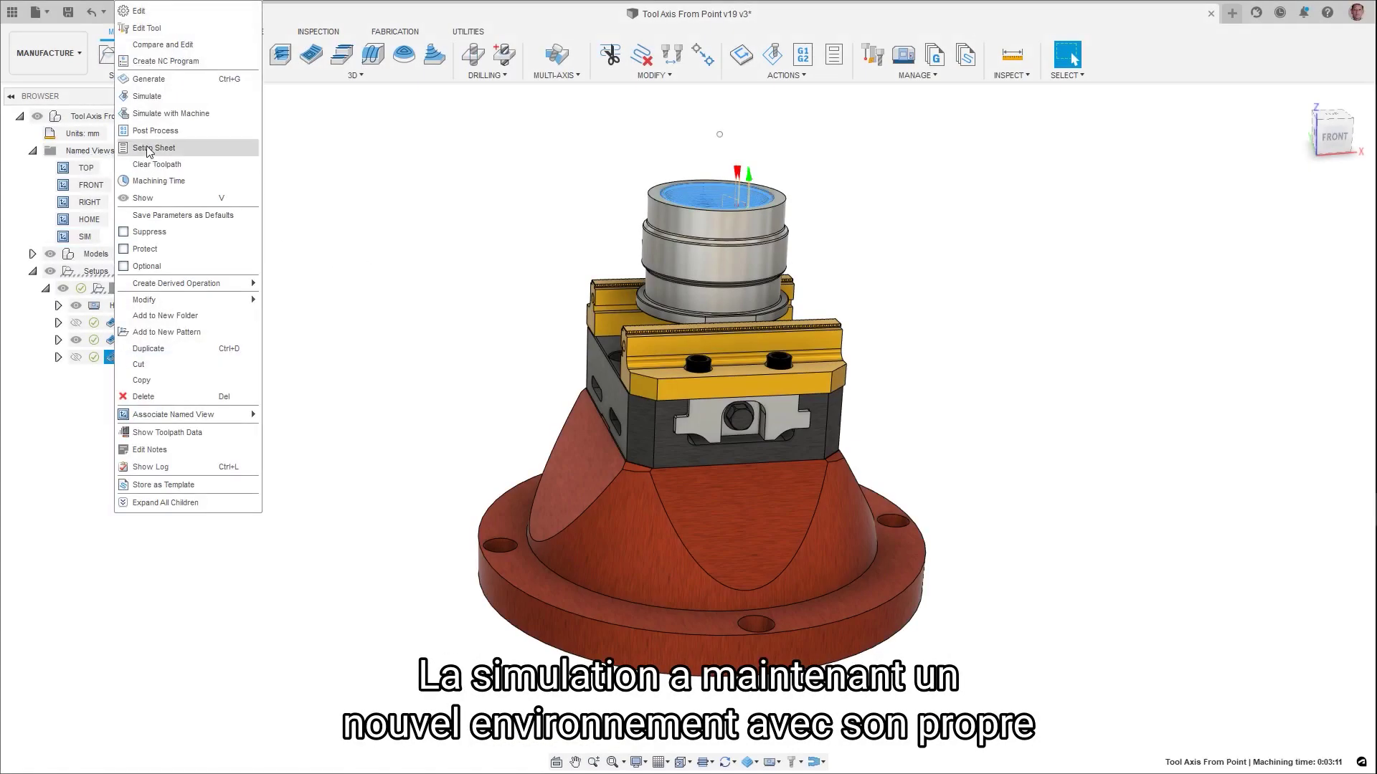
{"action": "left_click", "coordinate": [147, 97]}
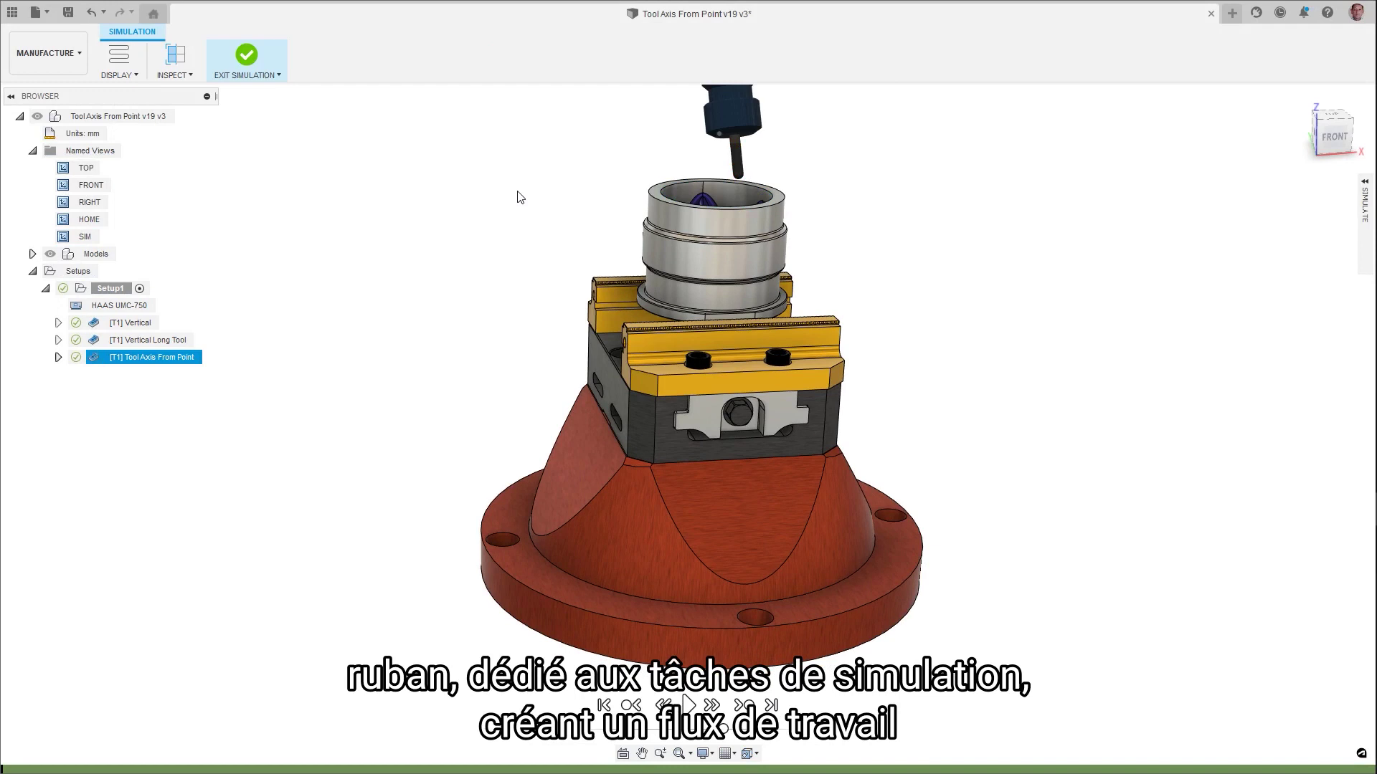
{"action": "double_click", "coordinate": [63, 237]}
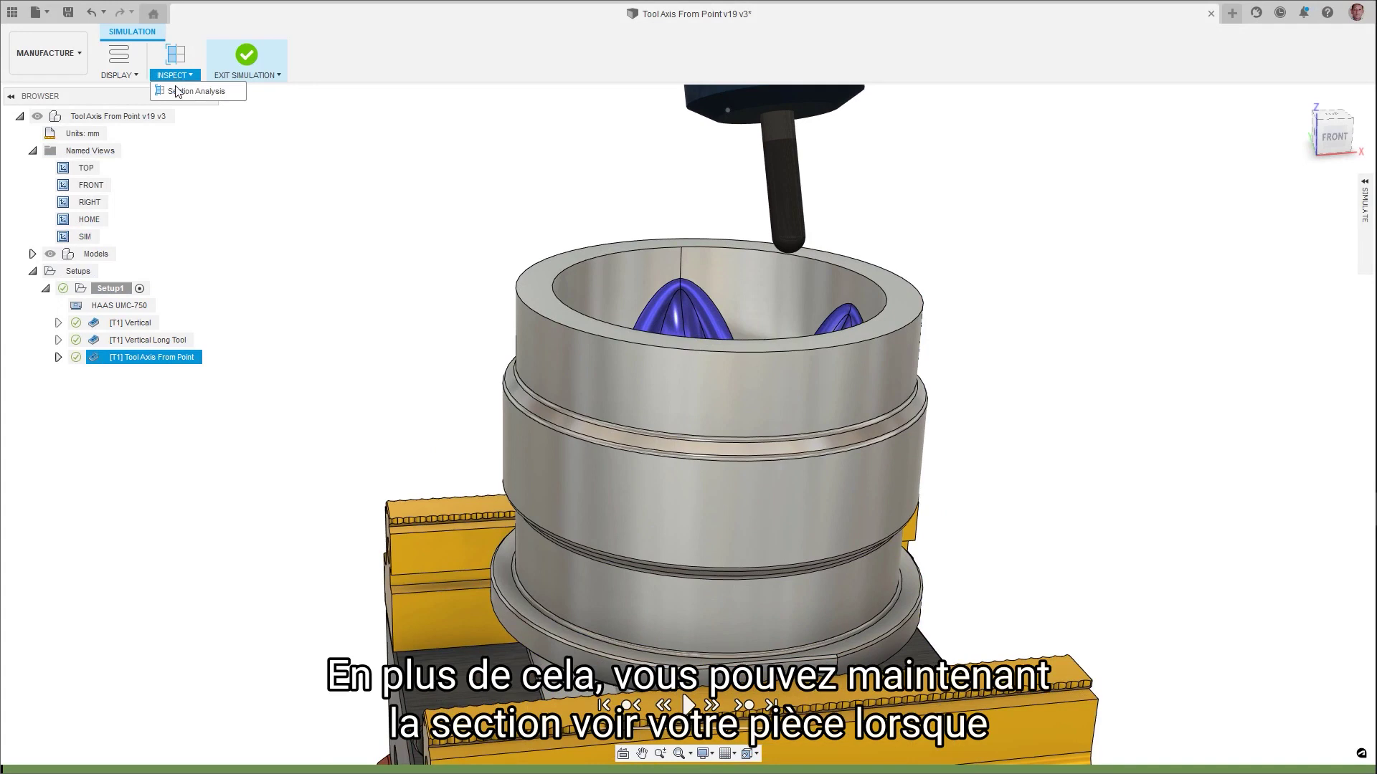
- Add a section analysis through the part's base face and play the simulation
{"action": "left_click", "coordinate": [179, 91]}
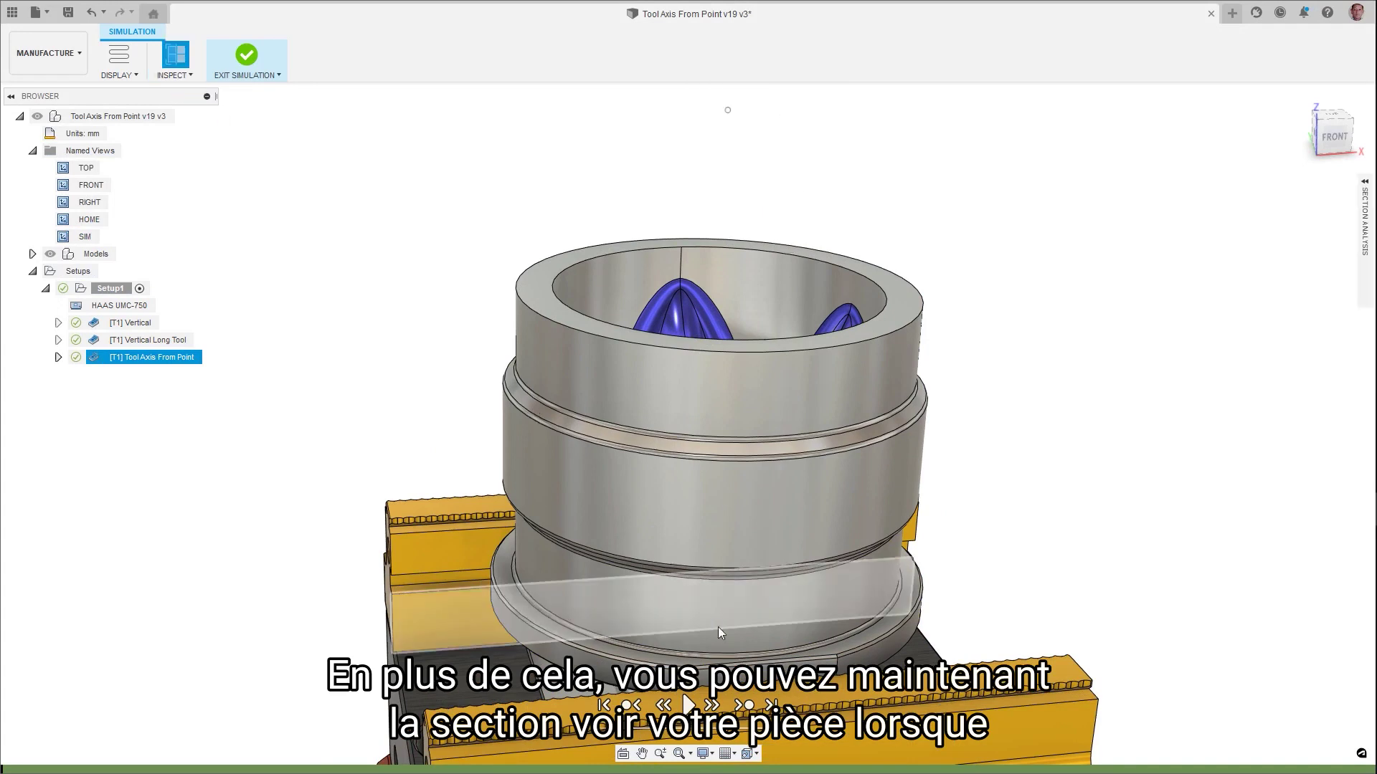
{"action": "left_click", "coordinate": [746, 678]}
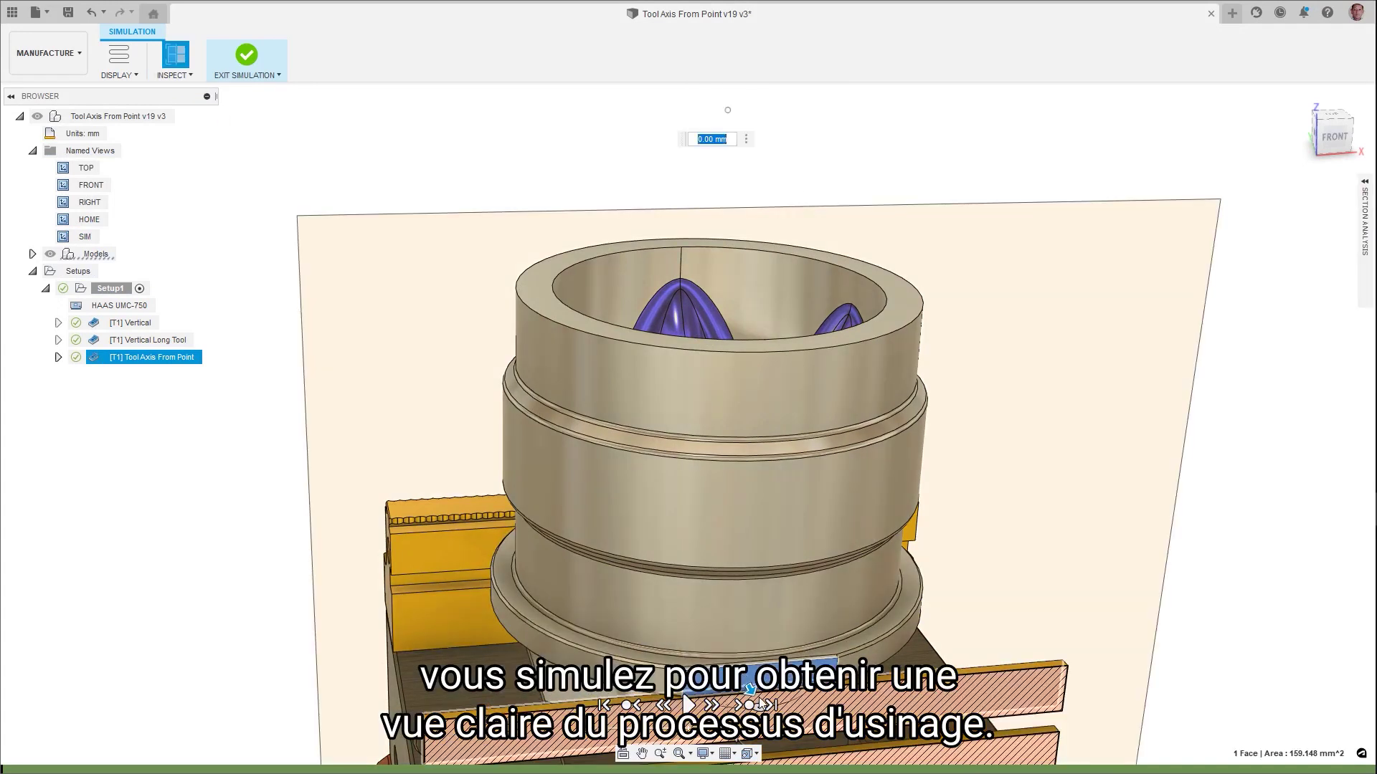
{"action": "key", "text": "Return"}
{"action": "left_click", "coordinate": [688, 705]}
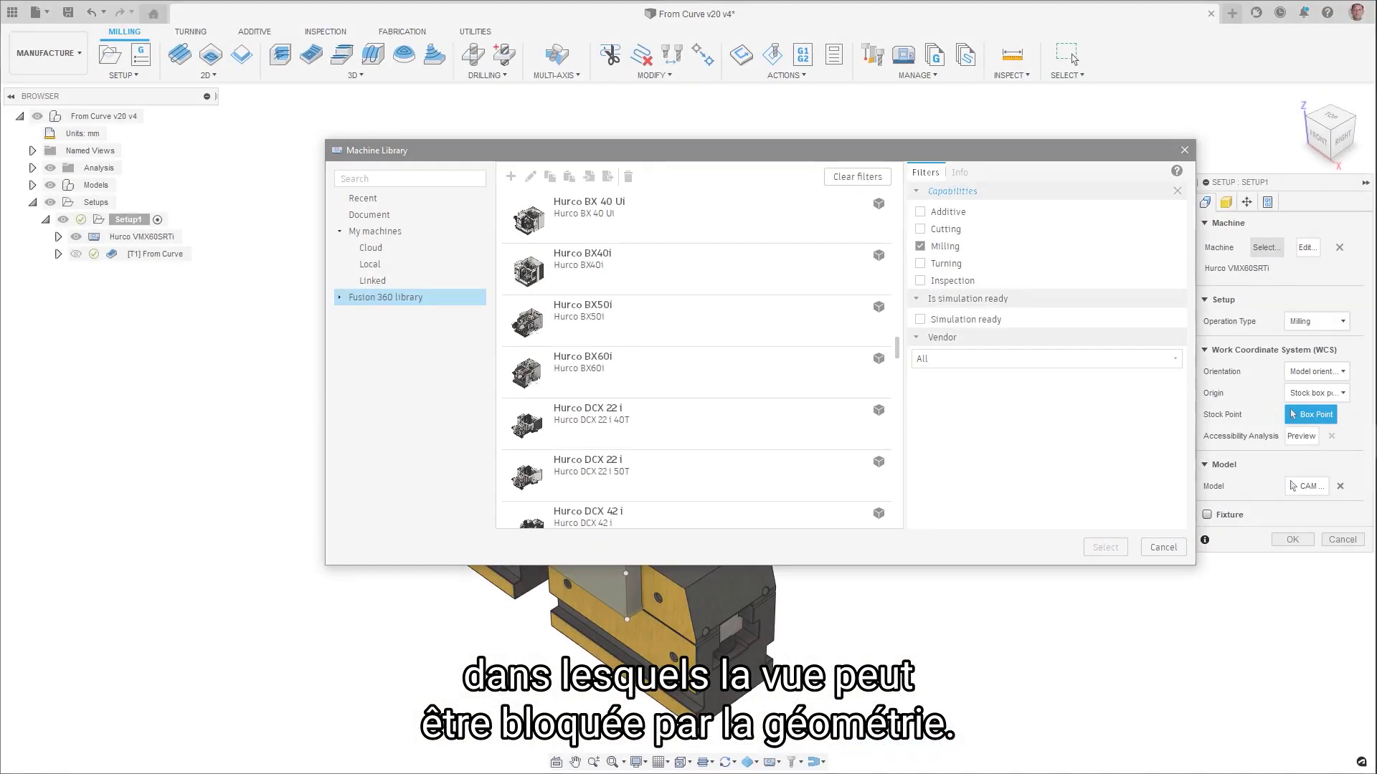
{"action": "scroll", "coordinate": [692, 359], "scroll_direction": "down", "scroll_amount": 10}
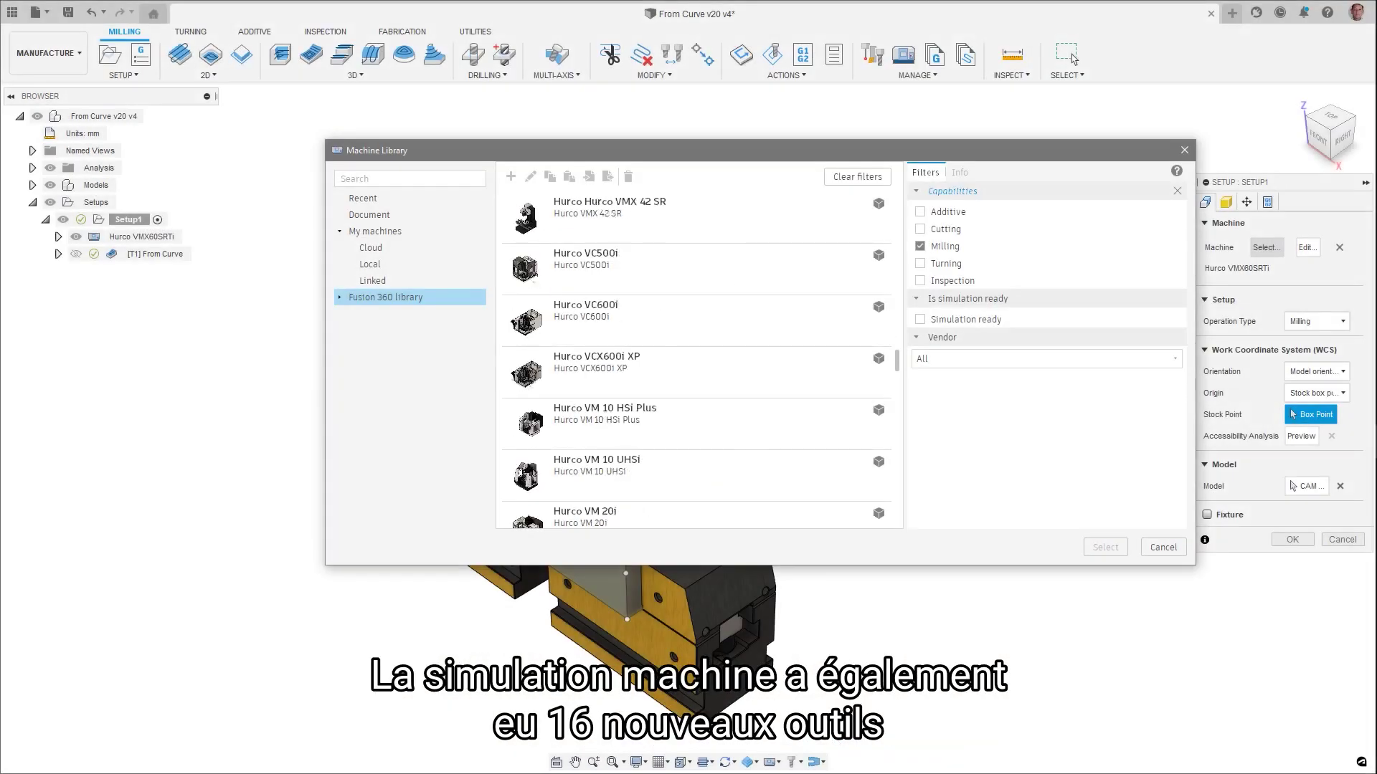
- Scroll through the Machine Library list of milling machines
{"action": "scroll", "coordinate": [692, 358], "scroll_direction": "down", "scroll_amount": 10}
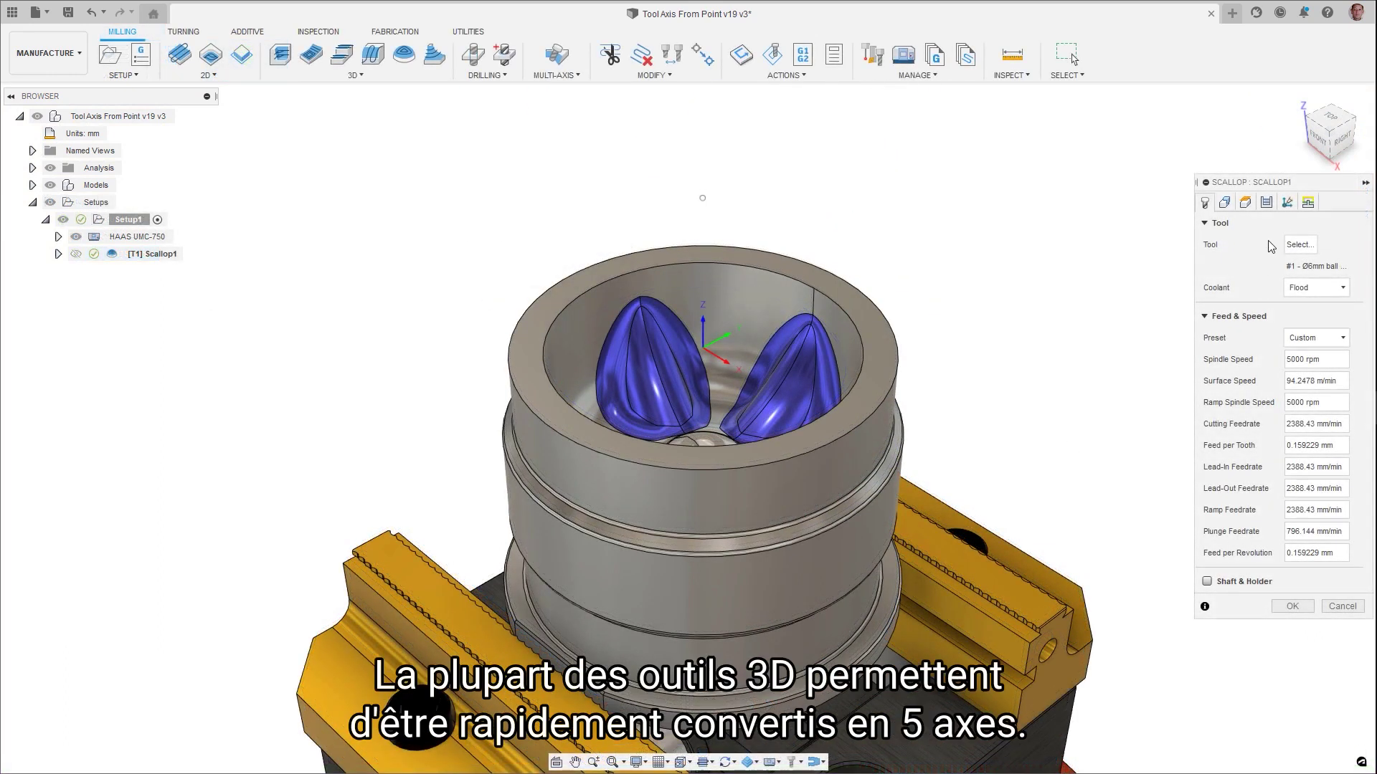
- Set Scallop1's tool axis to From point using the sketch point, with collision avoidance on
{"action": "left_click", "coordinate": [1286, 204]}
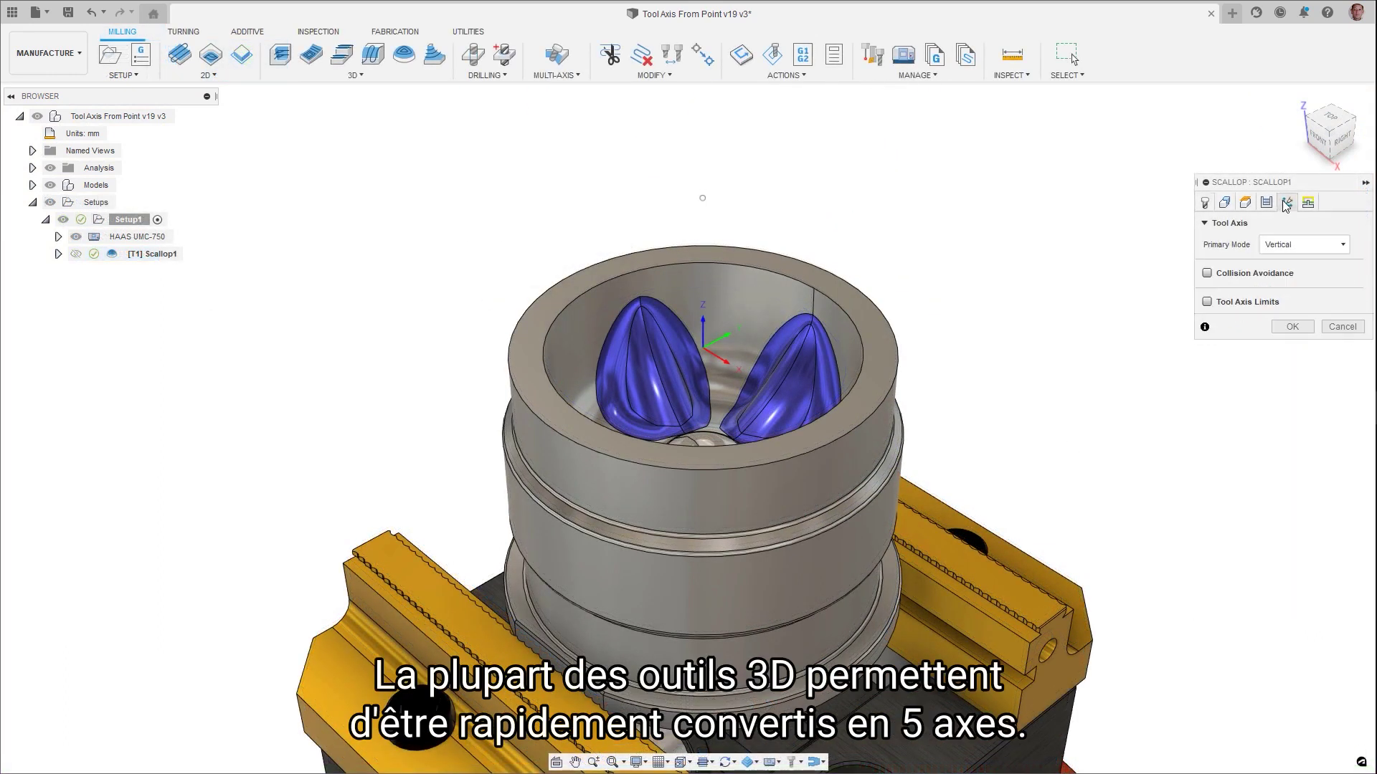
{"action": "left_click", "coordinate": [1293, 246]}
{"action": "left_click", "coordinate": [1292, 280]}
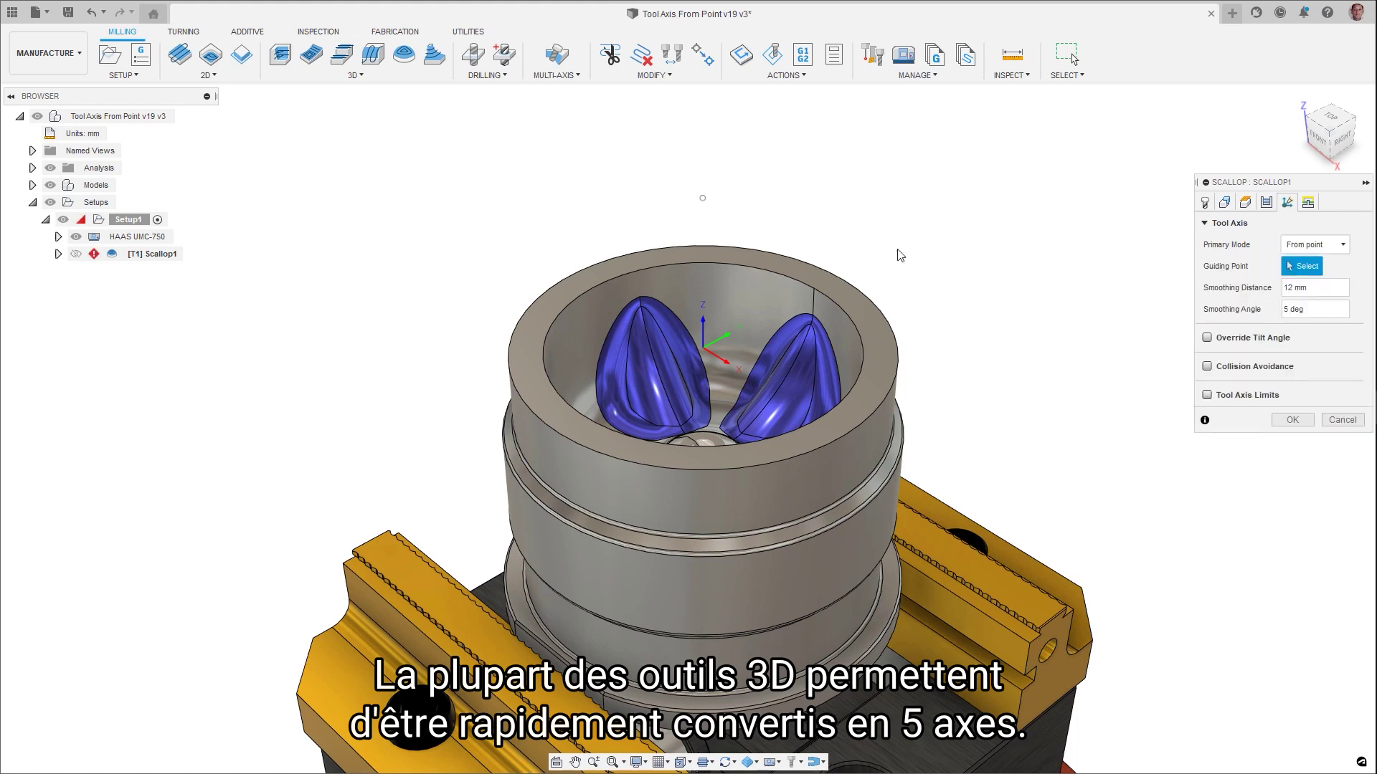
{"action": "left_click", "coordinate": [703, 198]}
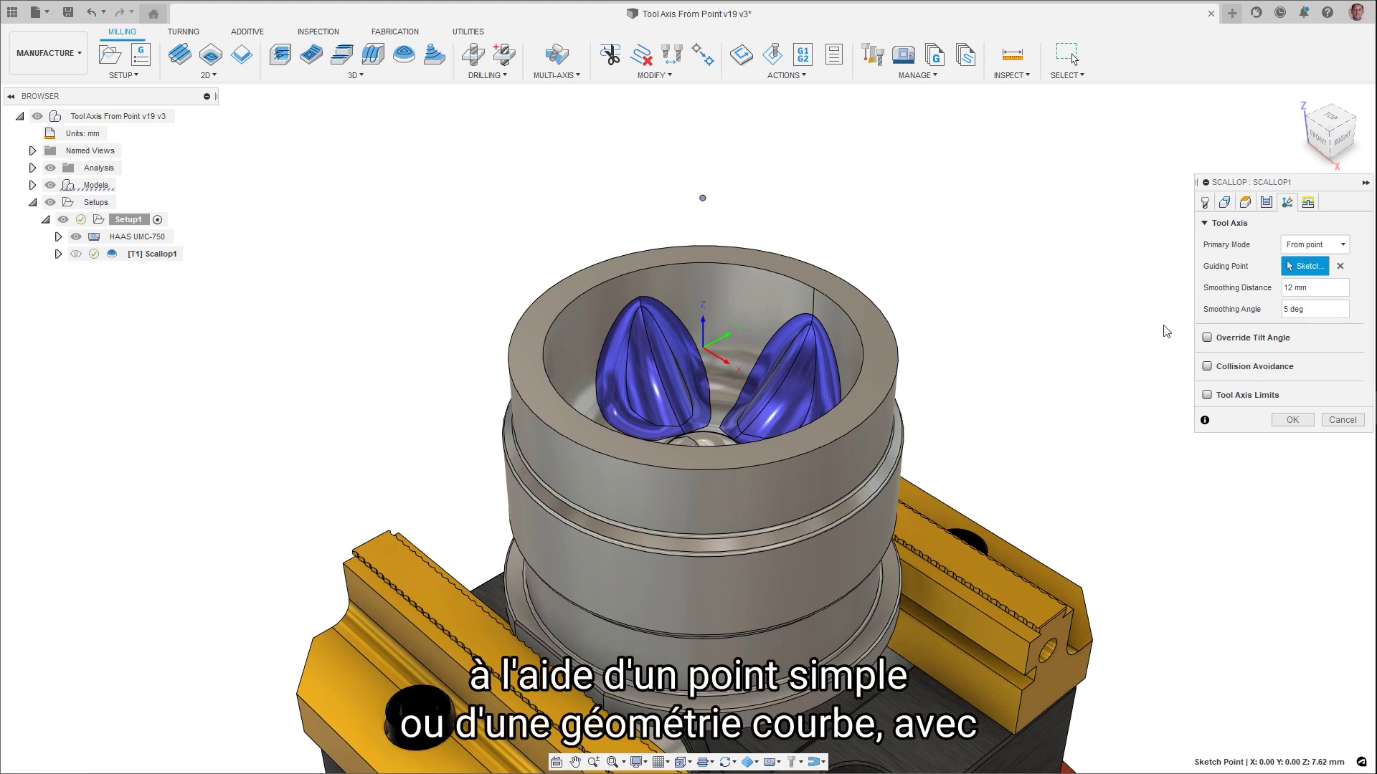
{"action": "left_click", "coordinate": [1208, 367]}
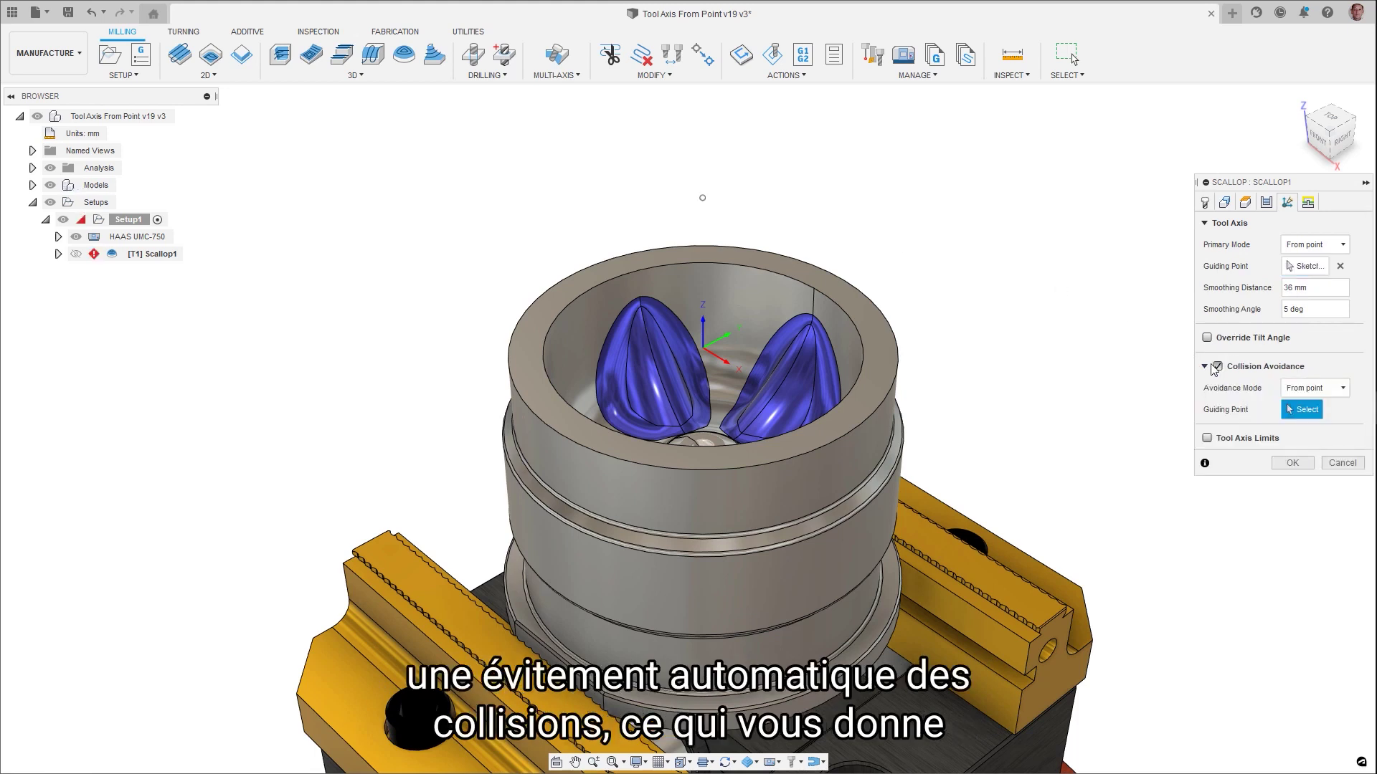